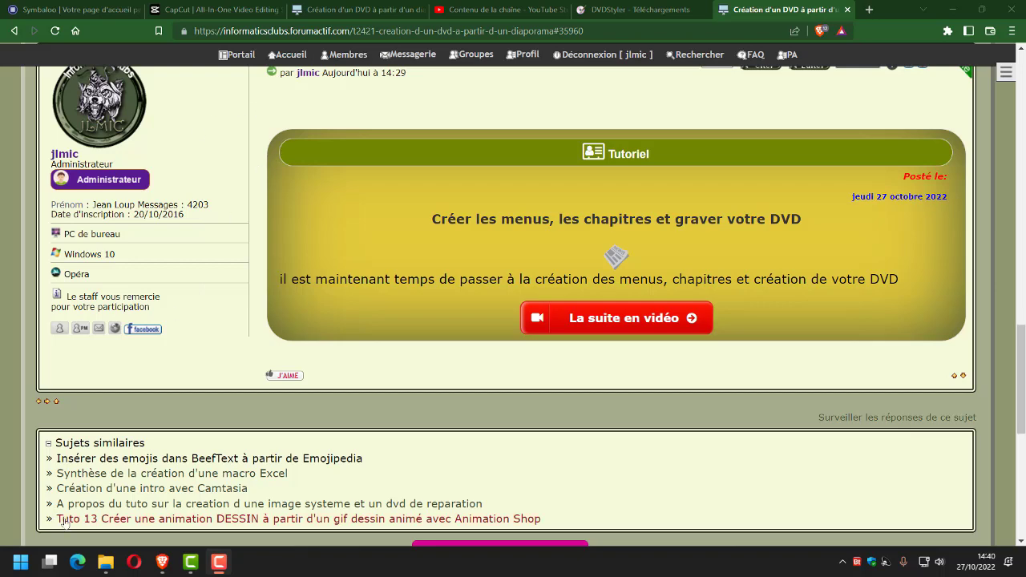
Launch CapCut from the Montage vidéos group of pinned applications
{"action": "left_click", "coordinate": [25, 564]}
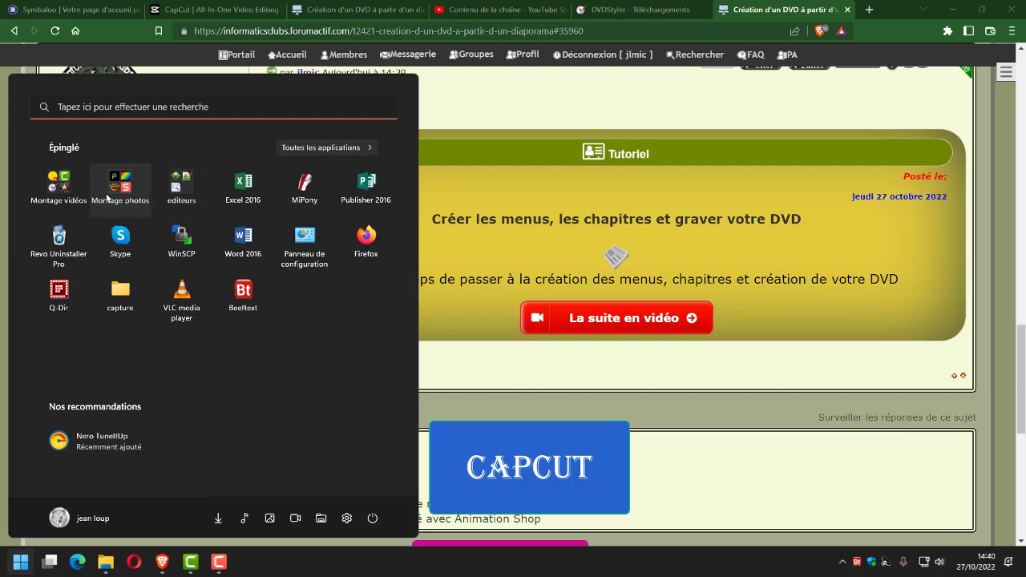
{"action": "left_click", "coordinate": [59, 184]}
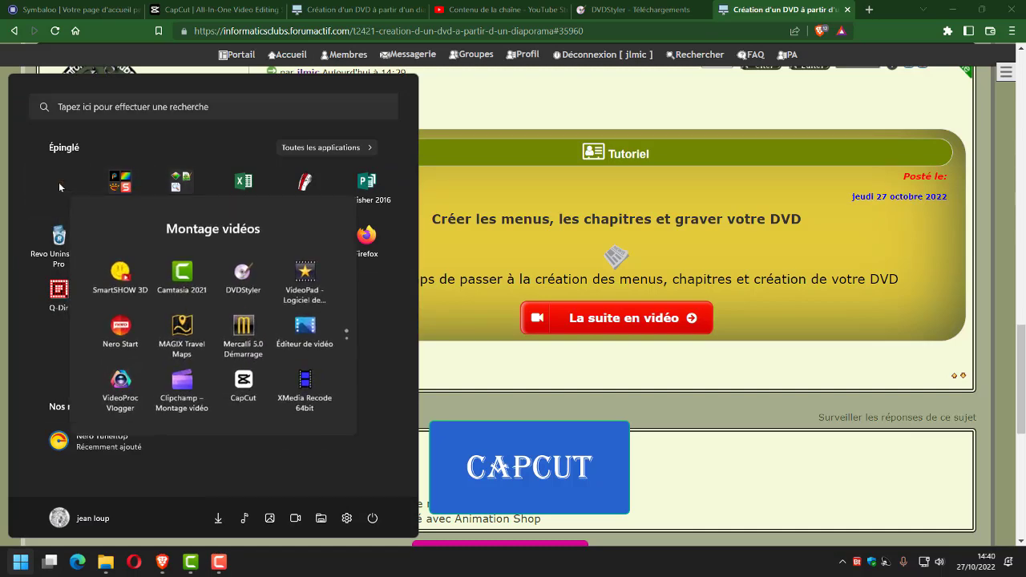
{"action": "left_click", "coordinate": [249, 390]}
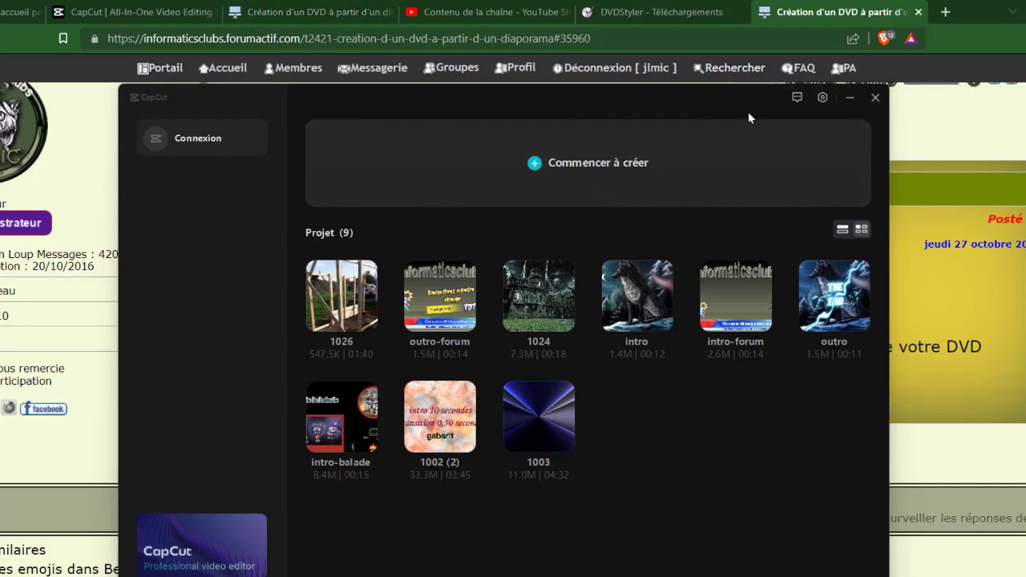
Check the interface language in the global settings and close them without saving
{"action": "left_click", "coordinate": [822, 99]}
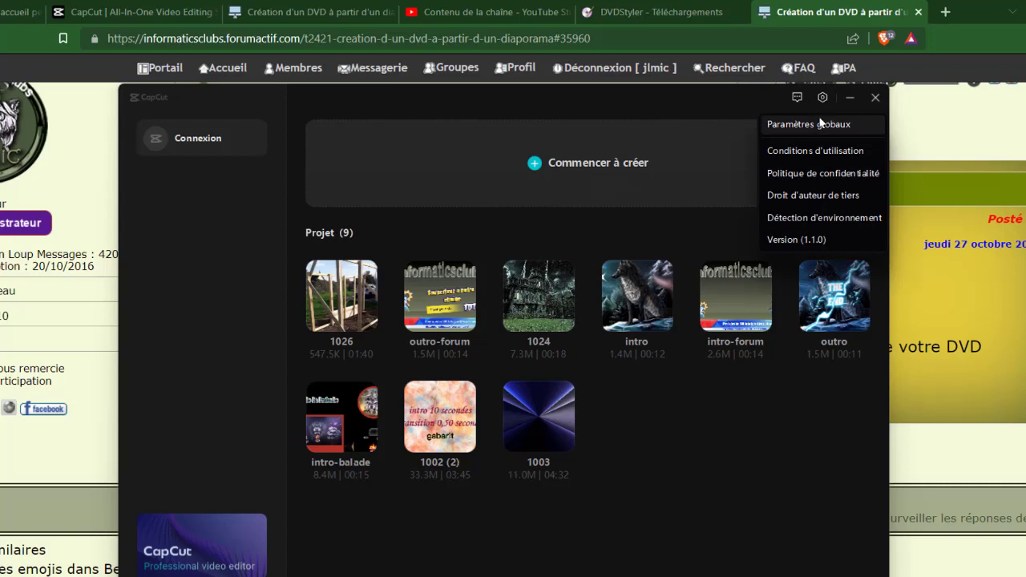
{"action": "left_click", "coordinate": [811, 124]}
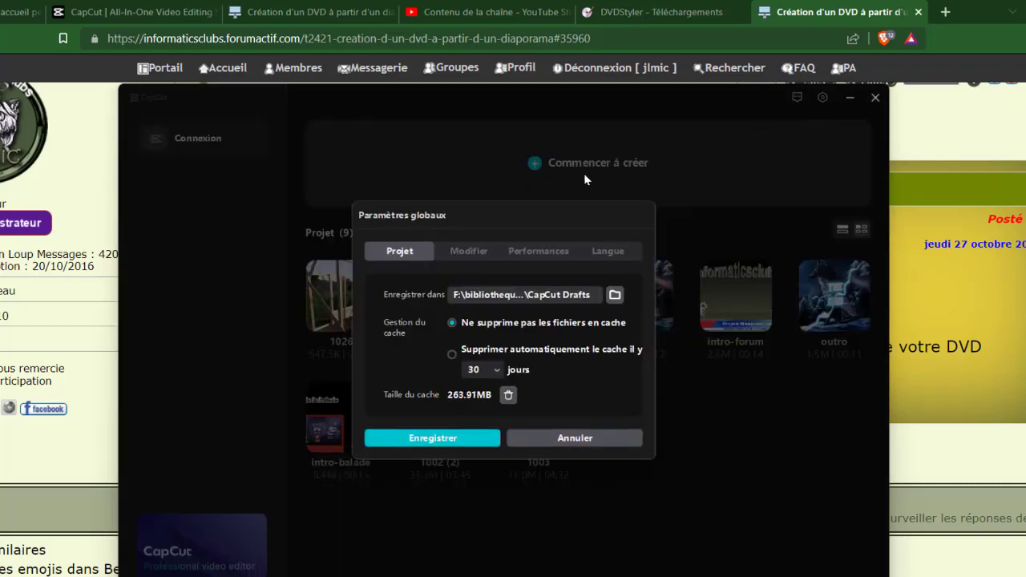
{"action": "left_click", "coordinate": [608, 253]}
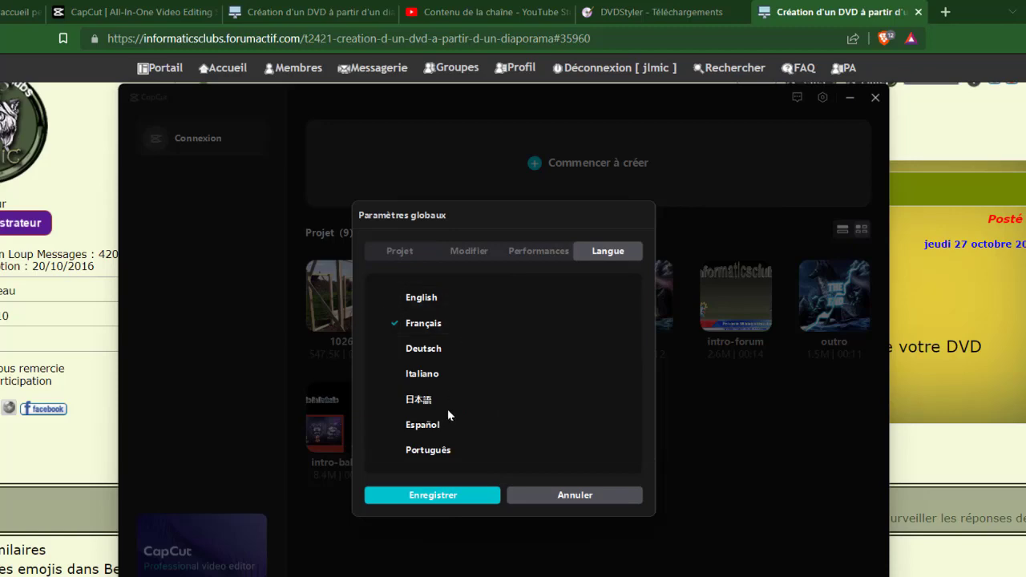
{"action": "left_click", "coordinate": [595, 494]}
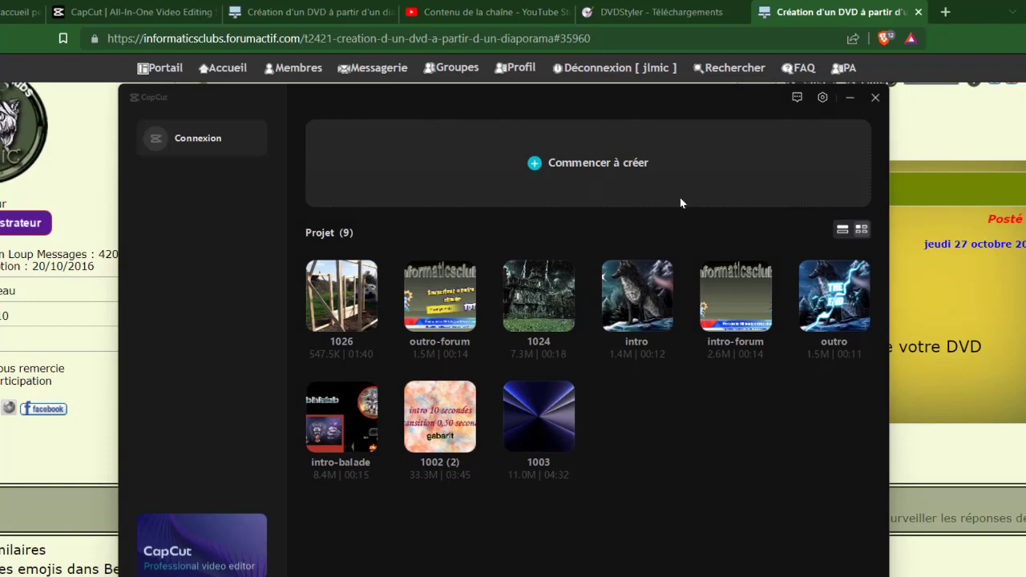
Bring up the sign-in options, and view the sign-up page on the CapCut website in the browser
{"action": "left_click", "coordinate": [190, 141]}
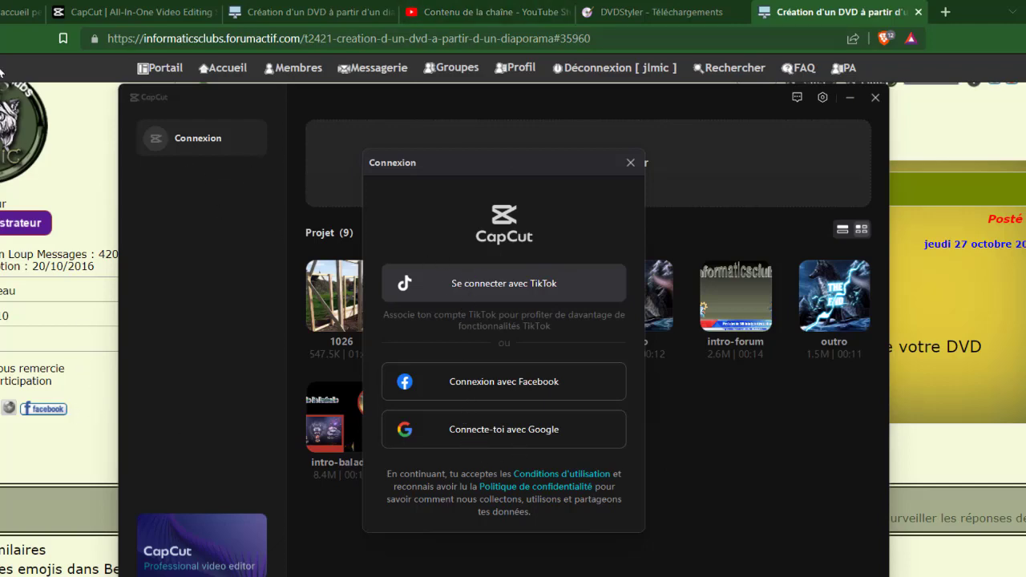
{"action": "left_click", "coordinate": [108, 19]}
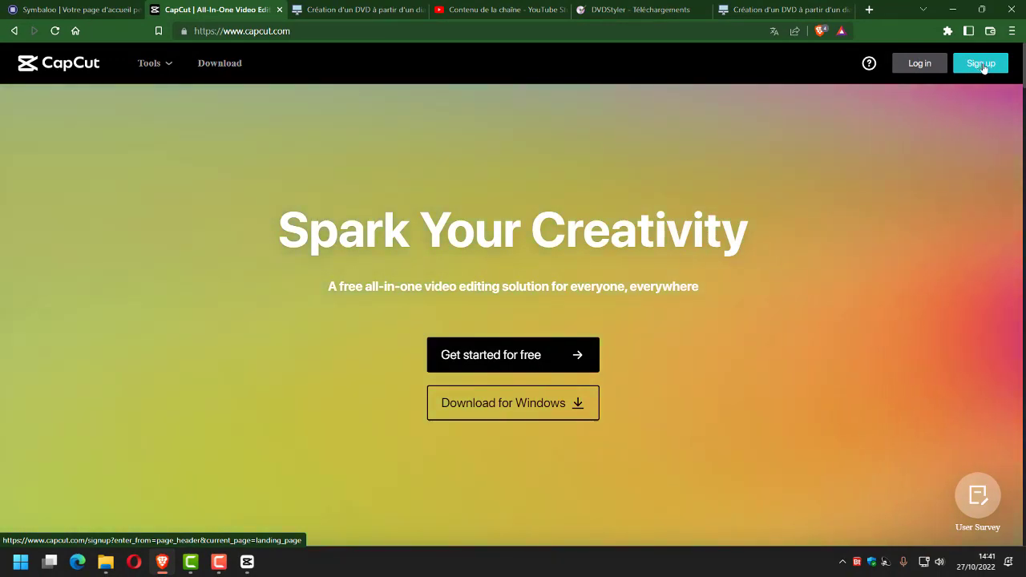
{"action": "left_click", "coordinate": [981, 66]}
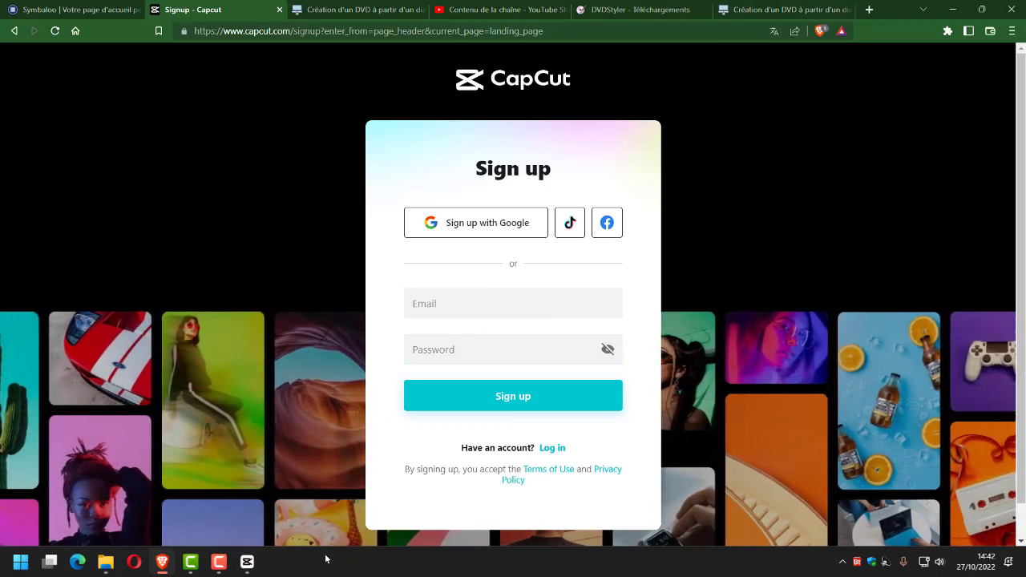
Sign in to the CapCut desktop application with Facebook, entering the account password and allowing the browser to open CapCut
{"action": "mouse_move", "coordinate": [251, 564]}
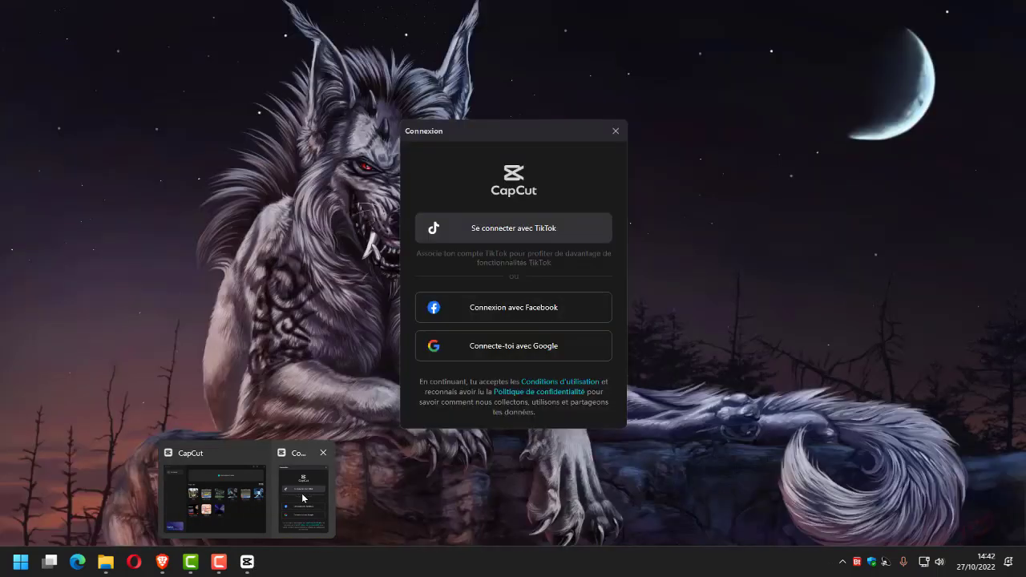
{"action": "left_click", "coordinate": [302, 498]}
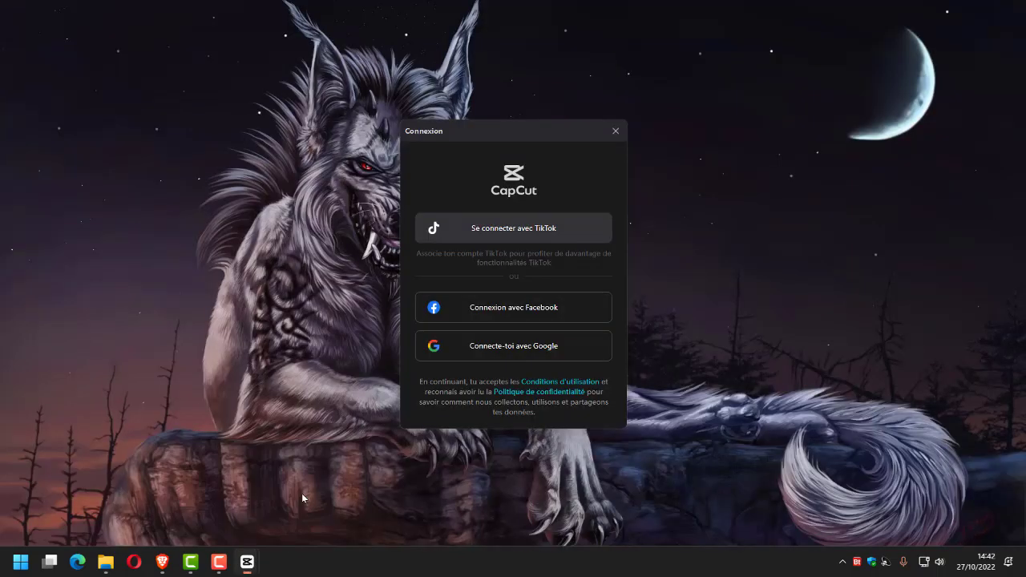
{"action": "left_click", "coordinate": [485, 310]}
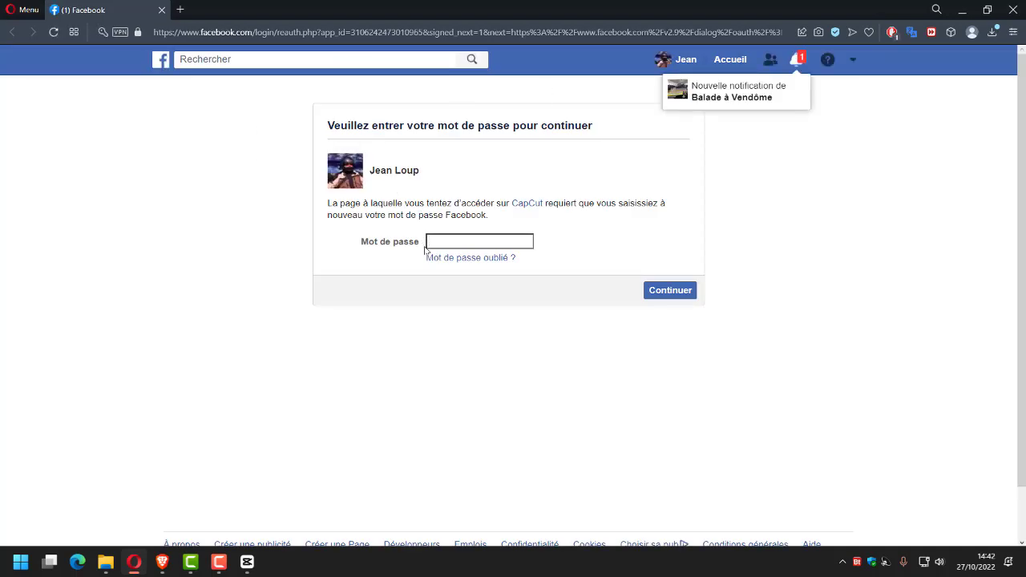
{"action": "type", "text": "•••••••"}
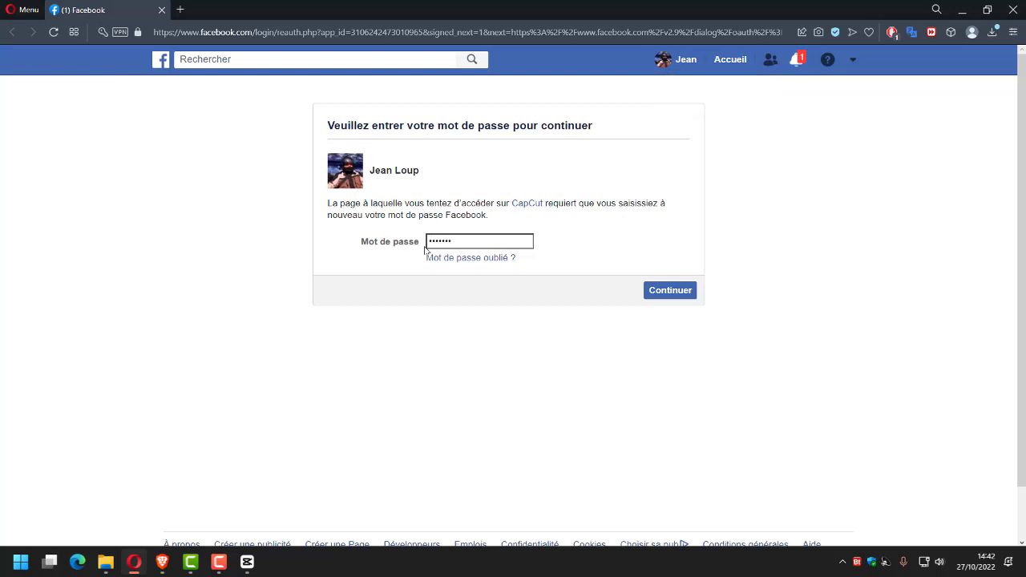
{"action": "left_click", "coordinate": [665, 291]}
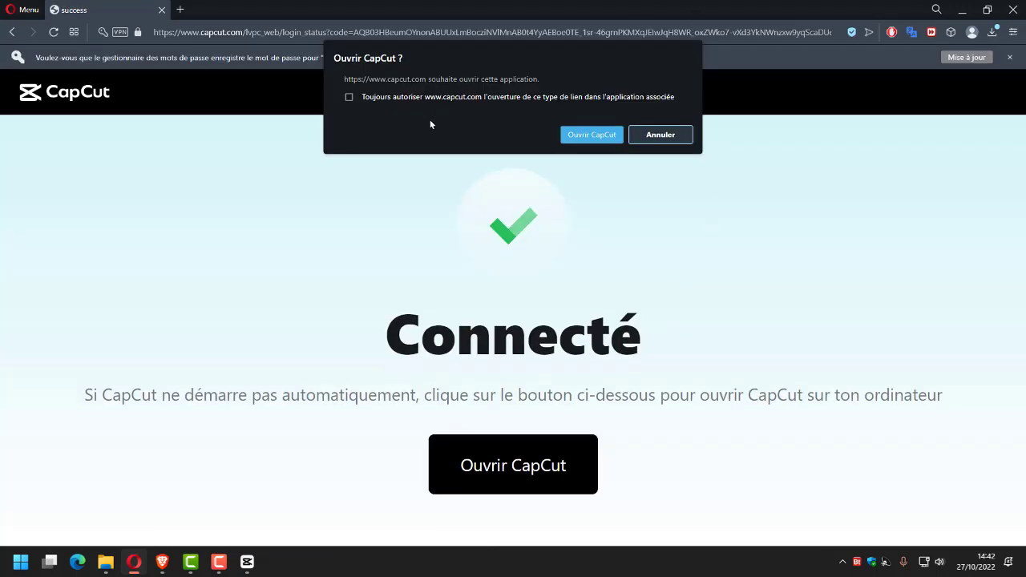
{"action": "left_click", "coordinate": [585, 137]}
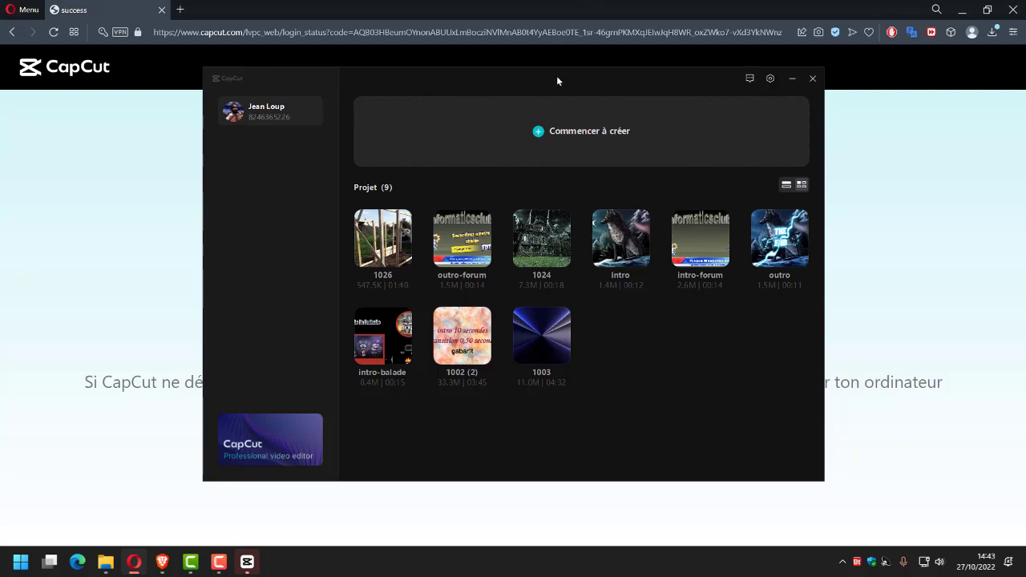
Create a new project and display the available text templates
{"action": "left_click", "coordinate": [599, 138]}
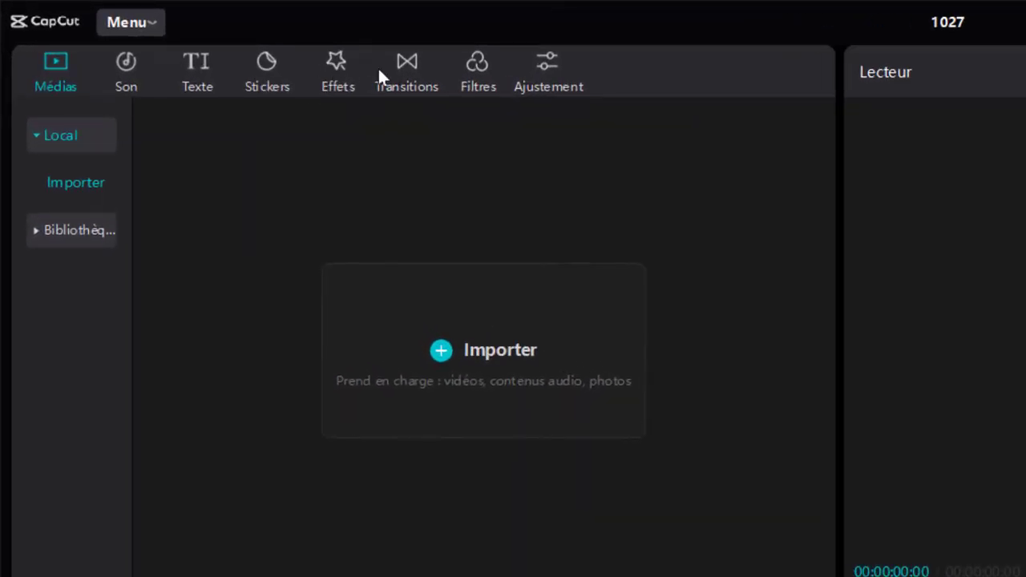
{"action": "left_click", "coordinate": [205, 68]}
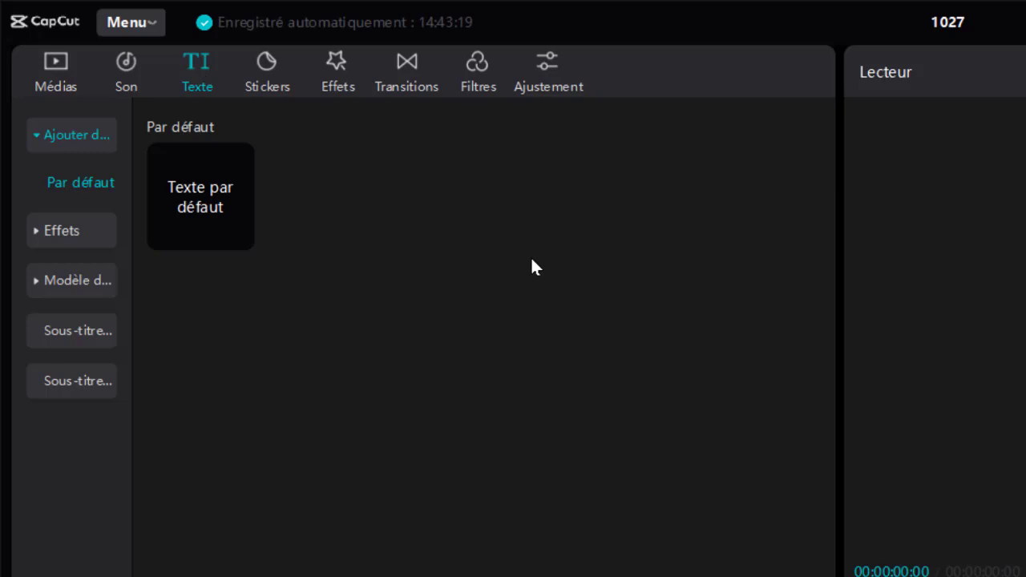
{"action": "left_click", "coordinate": [56, 280]}
{"action": "mouse_move", "coordinate": [420, 356]}
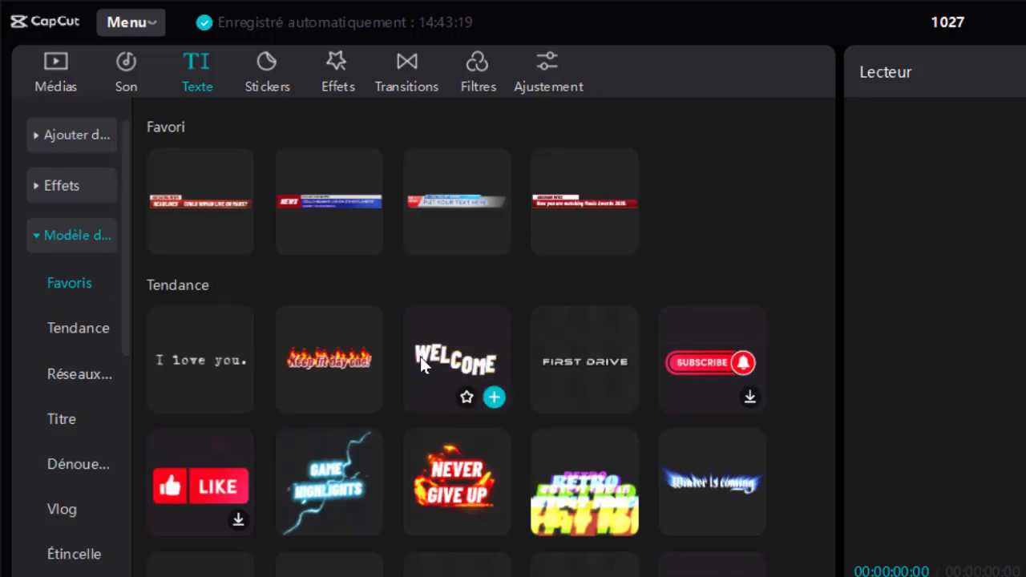
Look through the built-in media library's black-and-white, animation, cut-out text and New Year clips
{"action": "left_click", "coordinate": [64, 76]}
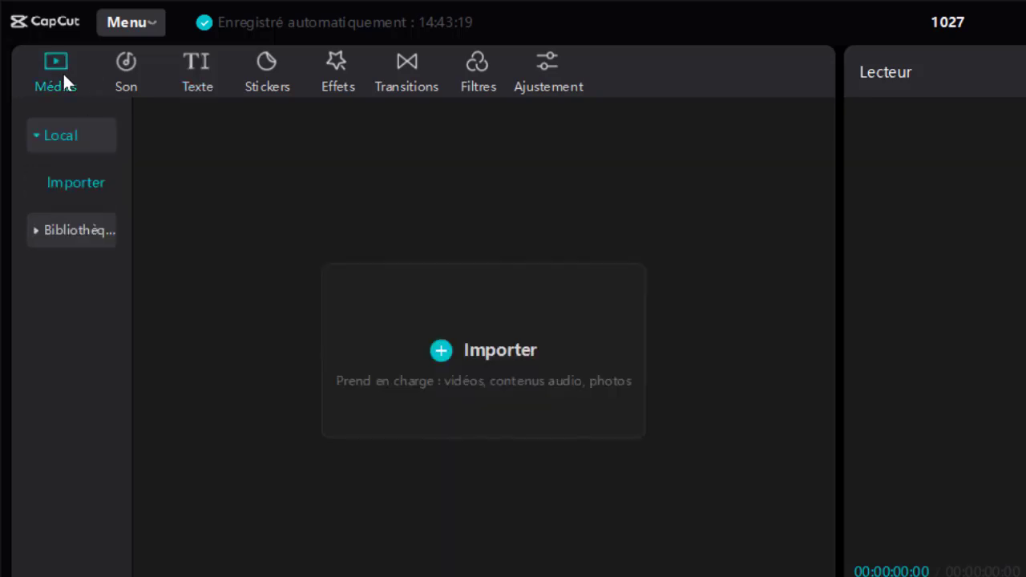
{"action": "left_click", "coordinate": [50, 229]}
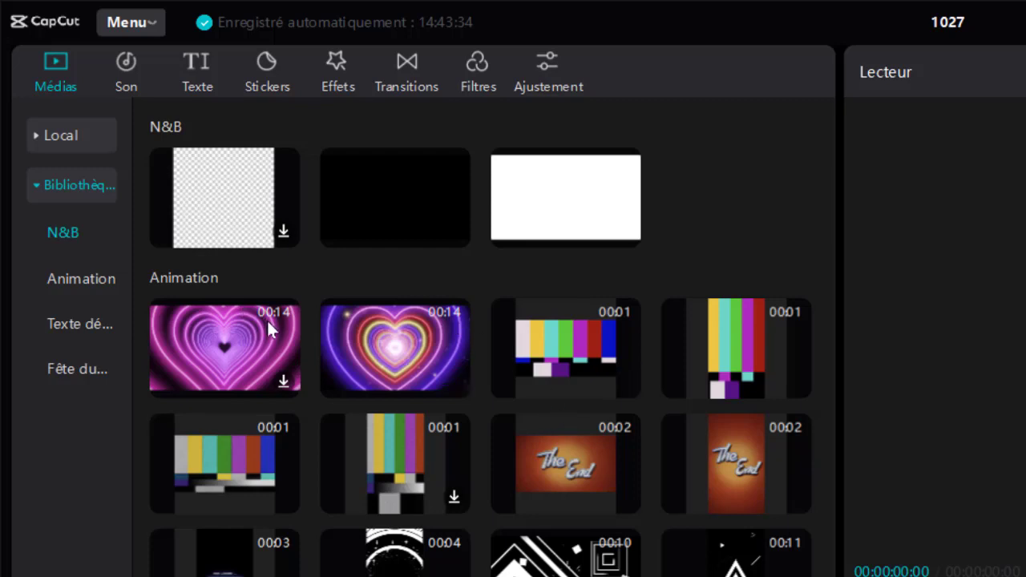
{"action": "scroll", "coordinate": [224, 353], "scroll_direction": "down", "scroll_amount": 5}
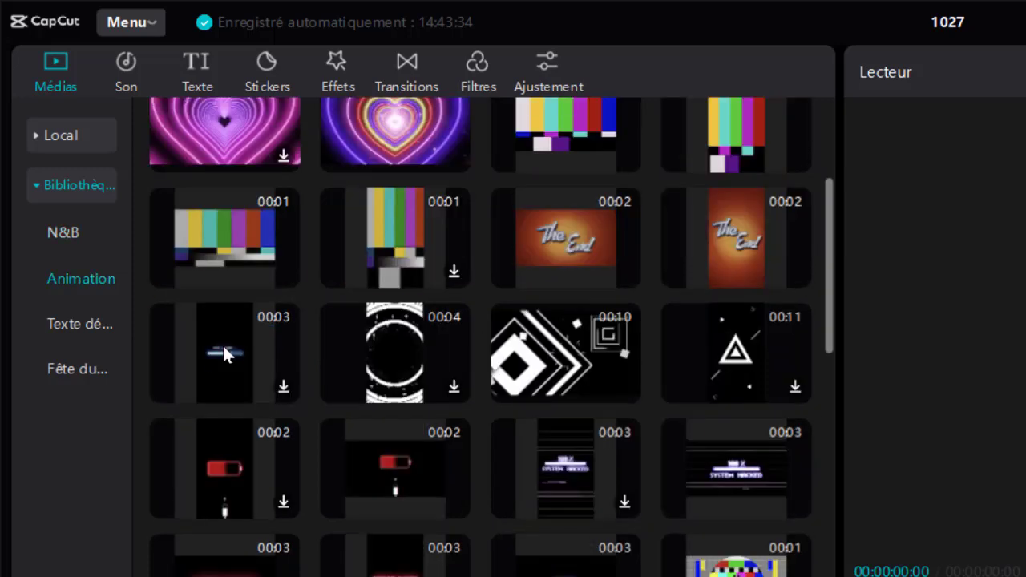
{"action": "scroll", "coordinate": [224, 353], "scroll_direction": "down", "scroll_amount": 6}
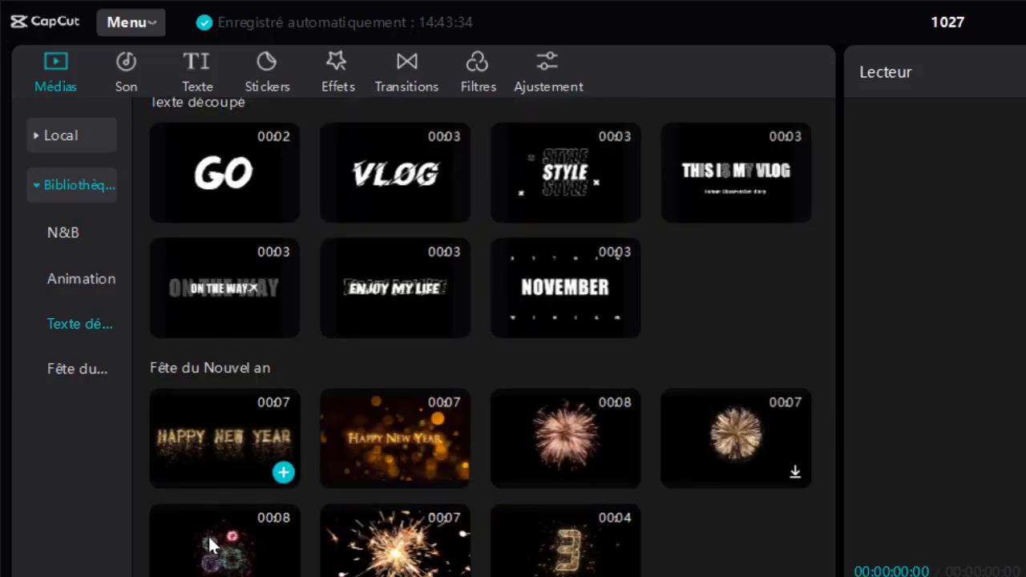
{"action": "scroll", "coordinate": [360, 388], "scroll_direction": "down", "scroll_amount": 1}
{"action": "scroll", "coordinate": [360, 381], "scroll_direction": "up", "scroll_amount": 2}
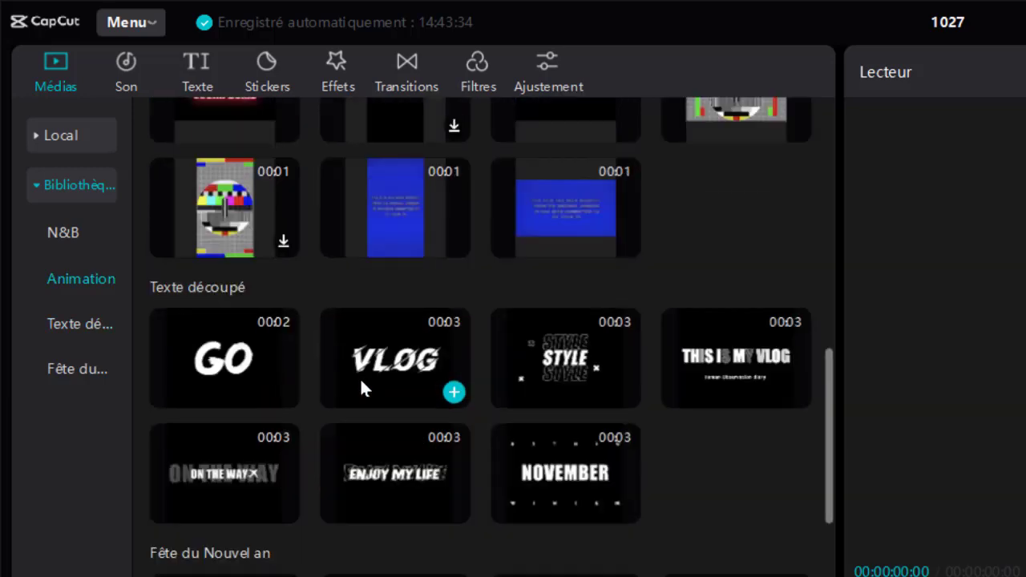
{"action": "scroll", "coordinate": [361, 382], "scroll_direction": "up", "scroll_amount": 3}
{"action": "scroll", "coordinate": [360, 374], "scroll_direction": "up", "scroll_amount": 3}
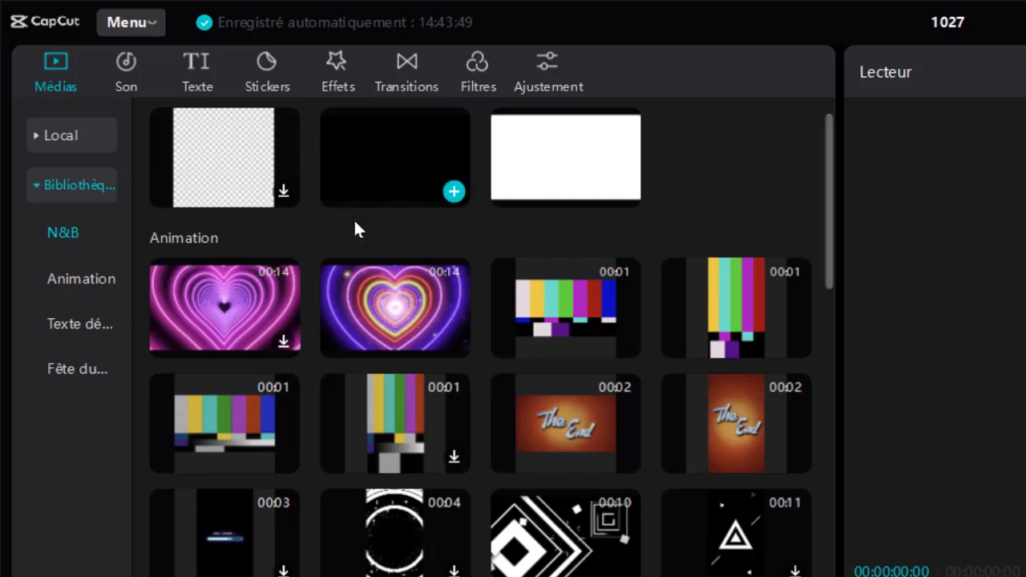
Preview the multicoloured heart animation from the library and place it at the start of the timeline
{"action": "left_click", "coordinate": [403, 293]}
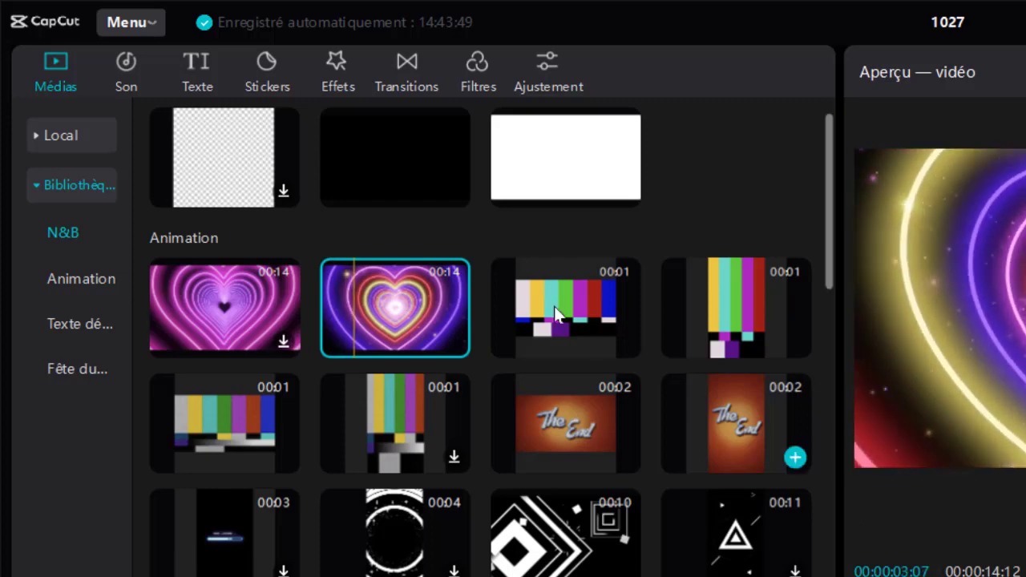
{"action": "left_click", "coordinate": [399, 306]}
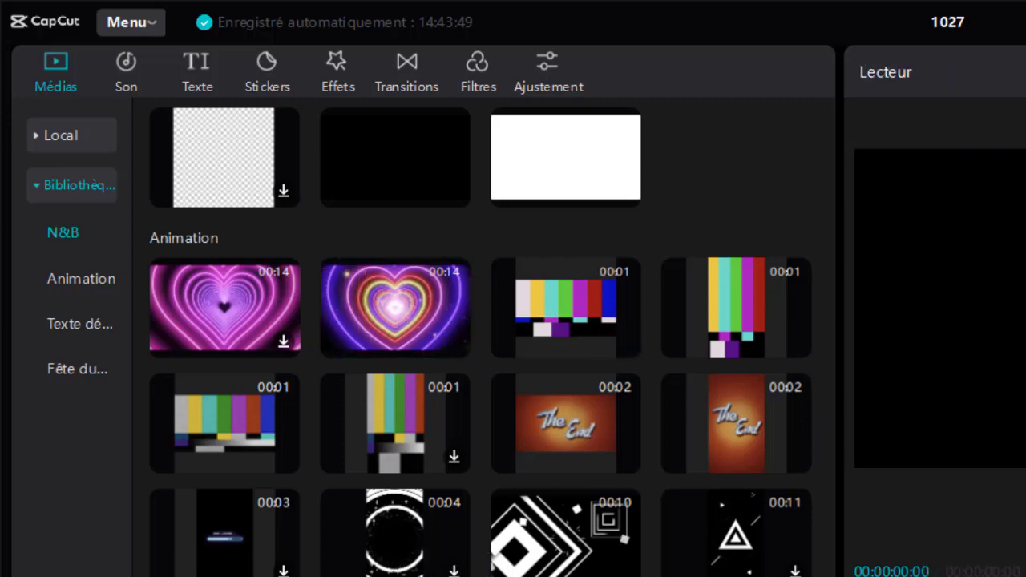
{"action": "left_click_drag", "start_coordinate": [400, 306], "coordinate": [113, 451]}
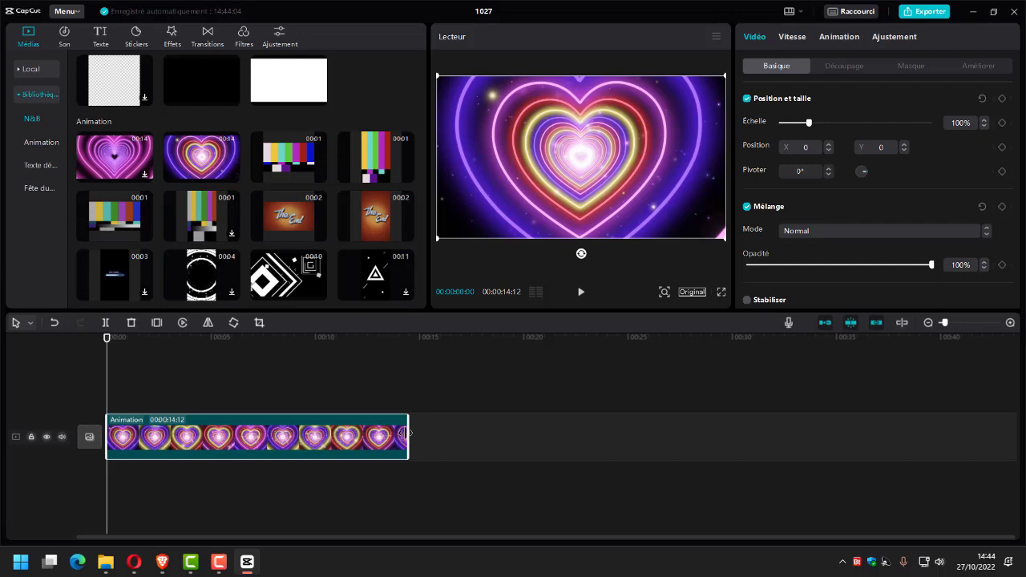
Trim the end of the heart animation clip to a duration of 00:00:05:14
{"action": "left_click_drag", "start_coordinate": [407, 433], "coordinate": [183, 431]}
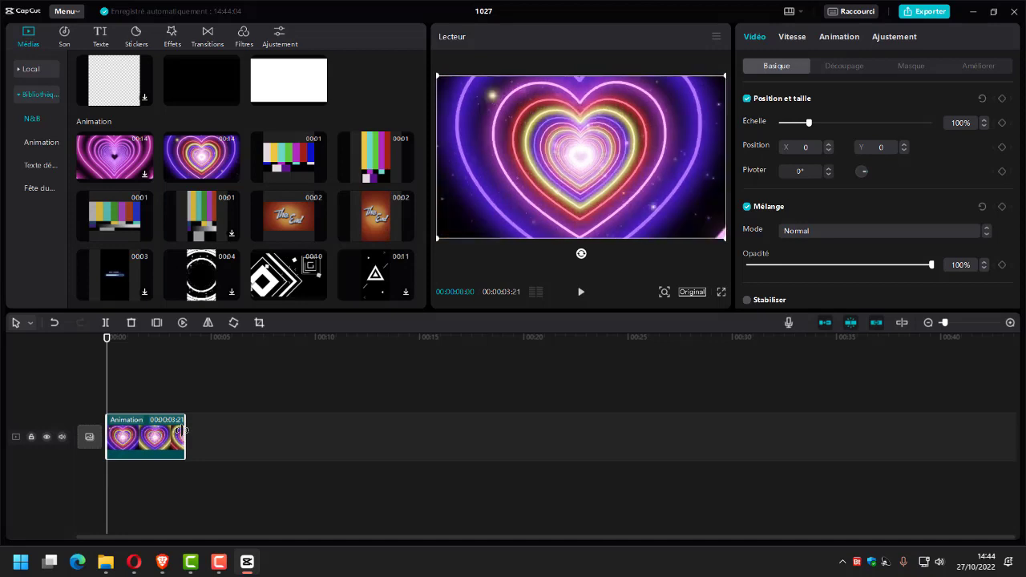
{"action": "left_click_drag", "start_coordinate": [181, 431], "coordinate": [194, 431]}
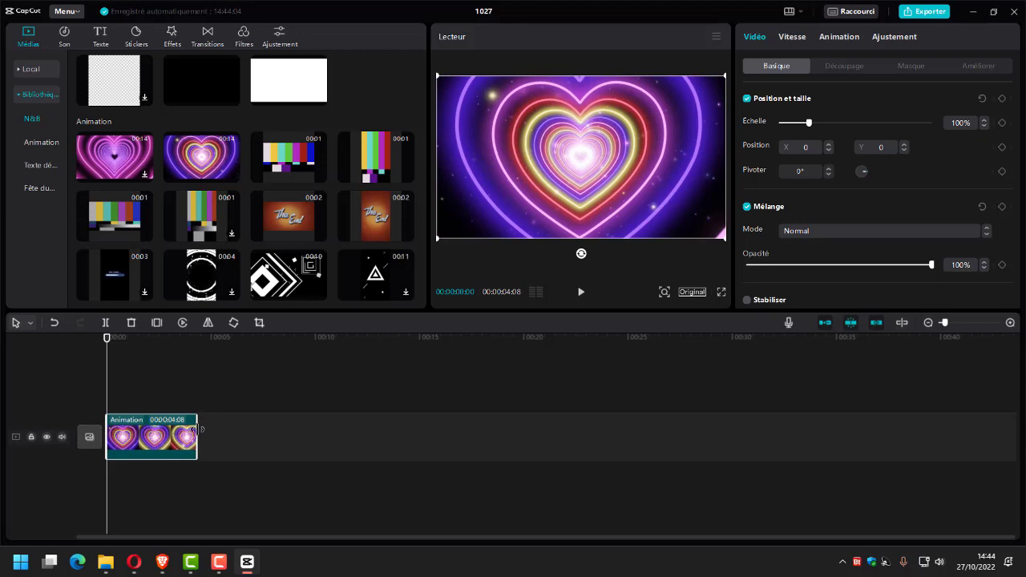
{"action": "left_click_drag", "start_coordinate": [196, 430], "coordinate": [222, 429]}
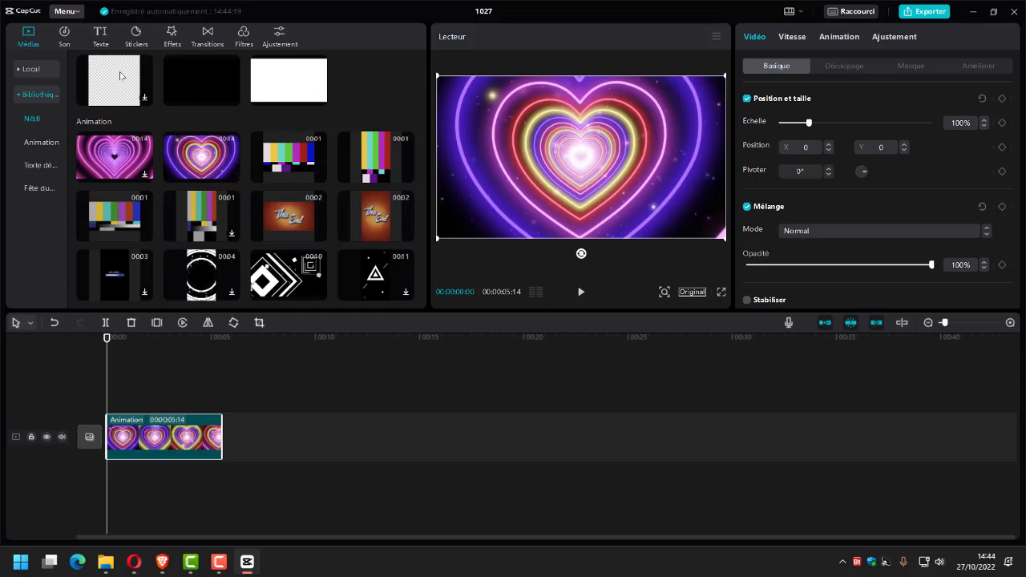
Place the trending "I love you." text template on a track above the heart animation and extend its end close to the animation's end
{"action": "left_click", "coordinate": [103, 35]}
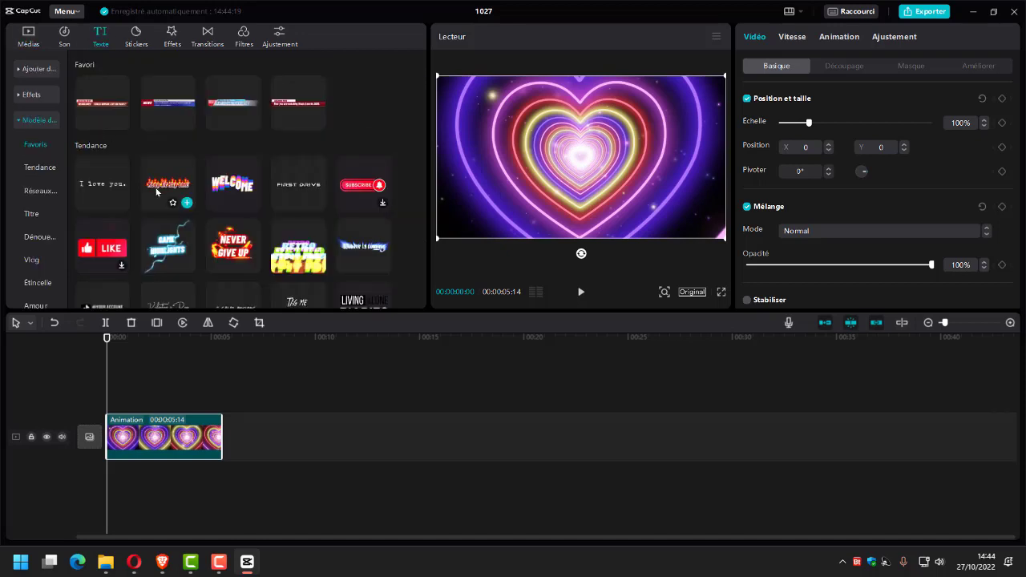
{"action": "scroll", "coordinate": [168, 188], "scroll_direction": "down", "scroll_amount": 5}
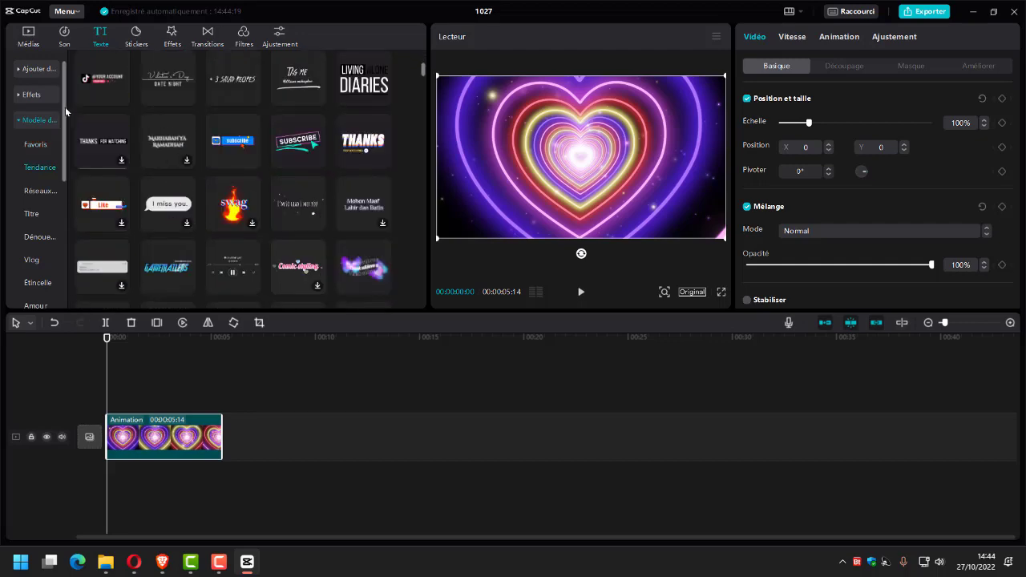
{"action": "left_click", "coordinate": [34, 192]}
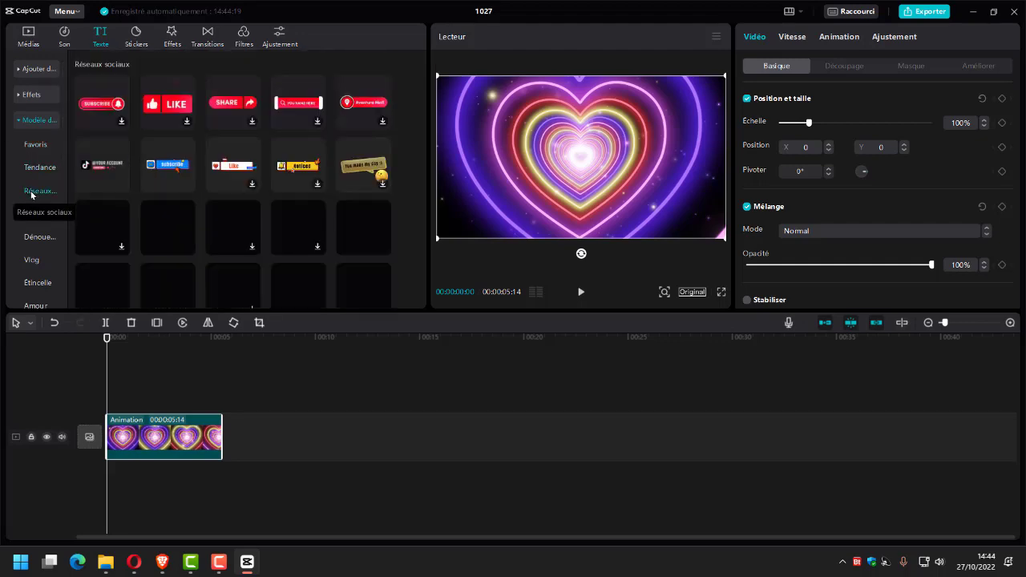
{"action": "left_click", "coordinate": [36, 168]}
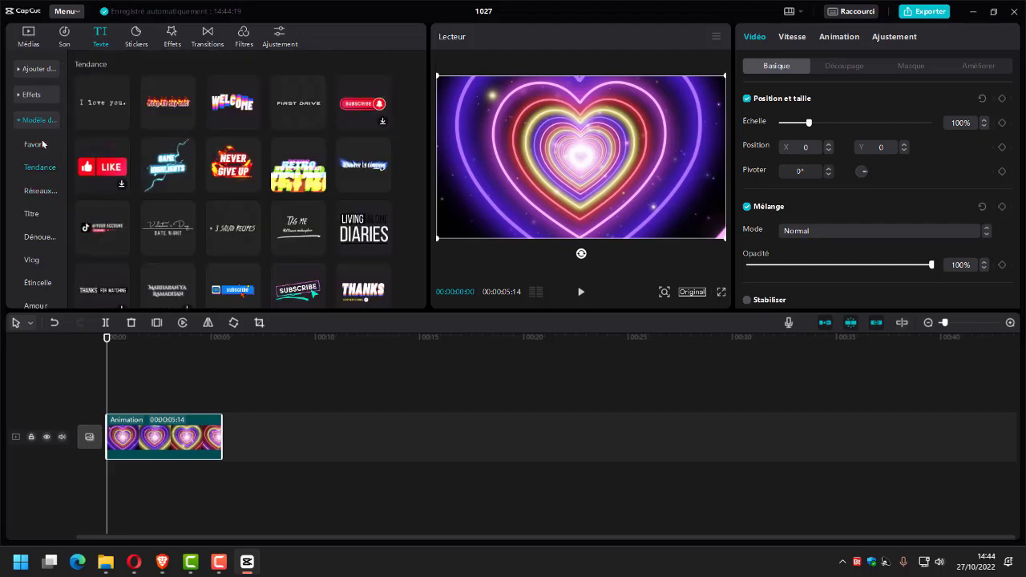
{"action": "mouse_move", "coordinate": [104, 101]}
{"action": "left_click", "coordinate": [92, 101]}
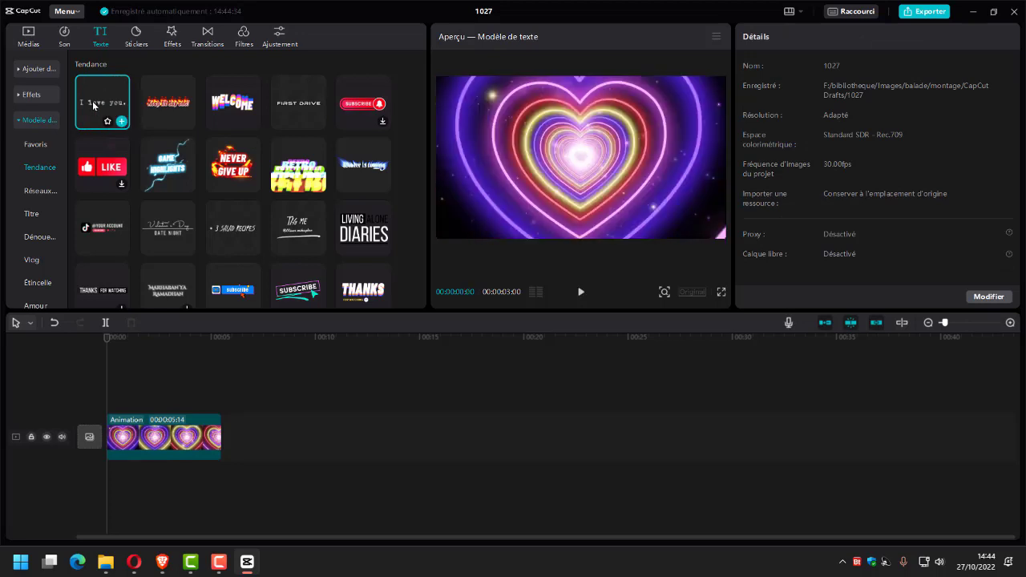
{"action": "left_click_drag", "start_coordinate": [92, 101], "coordinate": [127, 386]}
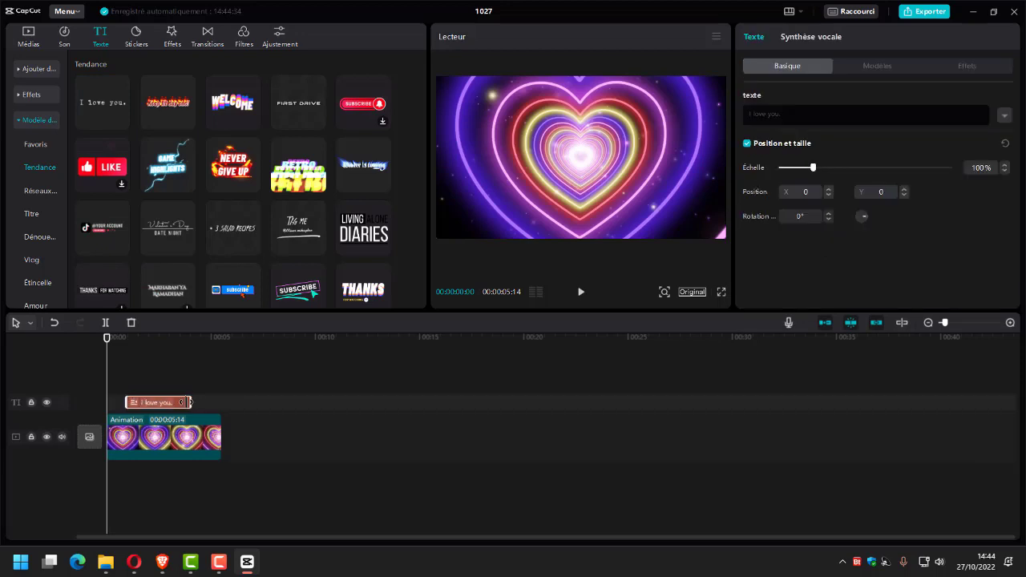
{"action": "left_click_drag", "start_coordinate": [192, 400], "coordinate": [215, 403]}
Replace the title template's text with "A la mairie"
{"action": "left_click_drag", "start_coordinate": [782, 114], "coordinate": [729, 118]}
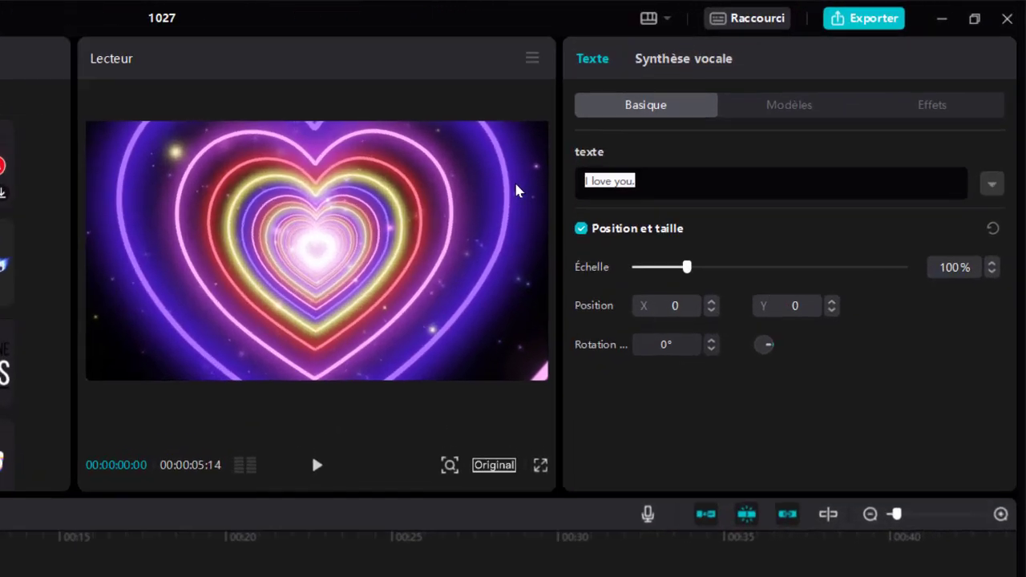
{"action": "type", "text": "a"}
{"action": "key", "text": "BackSpace"}
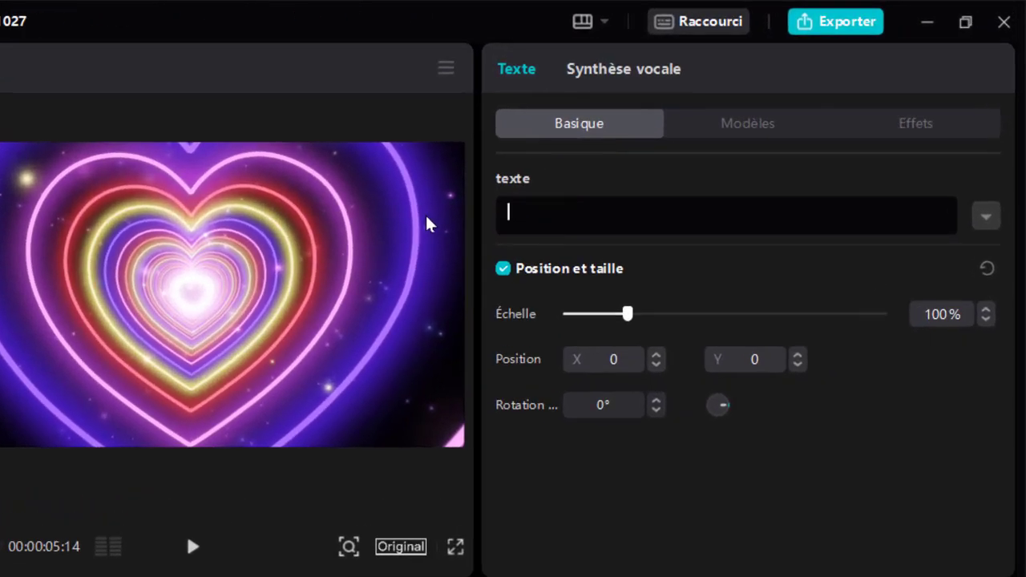
{"action": "type", "text": "A la mairie"}
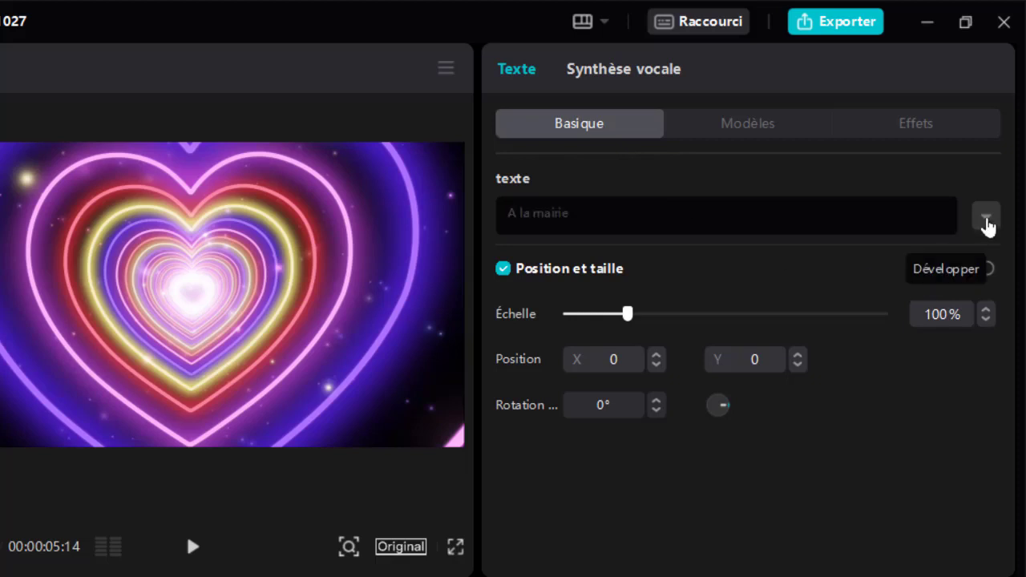
With the preview at 00:00:03:13, give the title the font style with black letters on a yellow background
{"action": "left_click", "coordinate": [985, 220]}
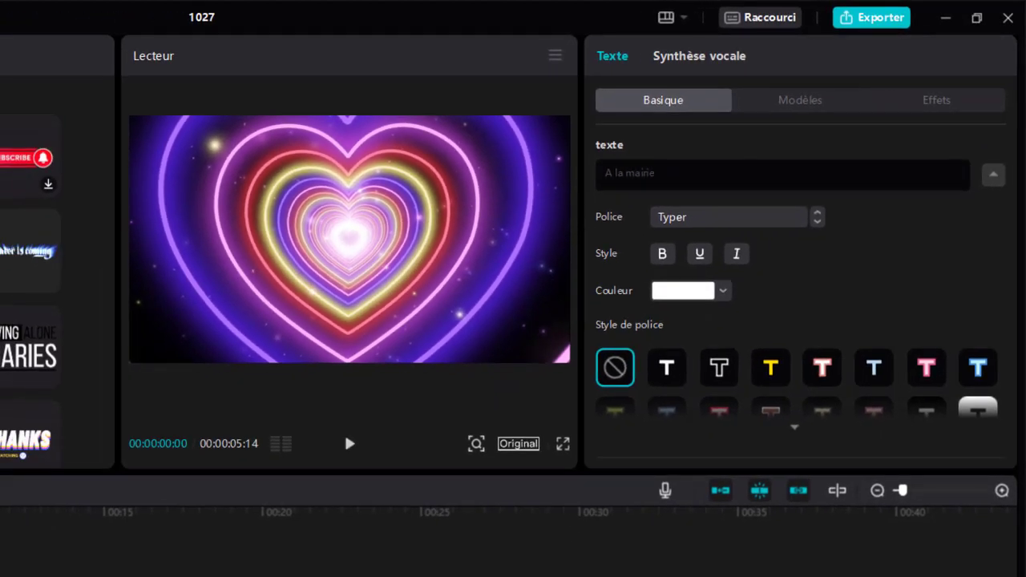
{"action": "left_click", "coordinate": [0, 511]}
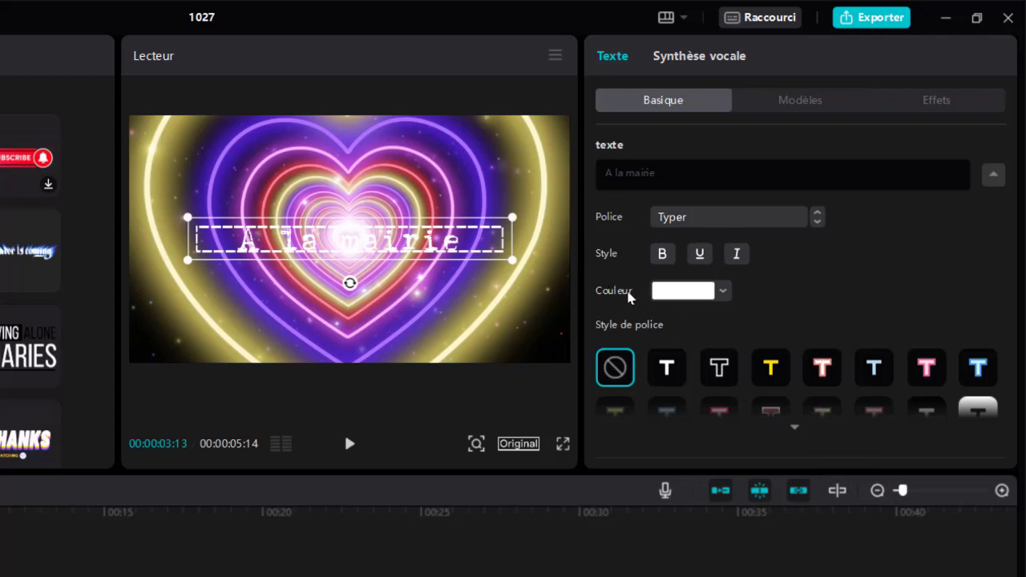
{"action": "scroll", "coordinate": [768, 302], "scroll_direction": "down", "scroll_amount": 2}
{"action": "scroll", "coordinate": [769, 300], "scroll_direction": "down", "scroll_amount": 1}
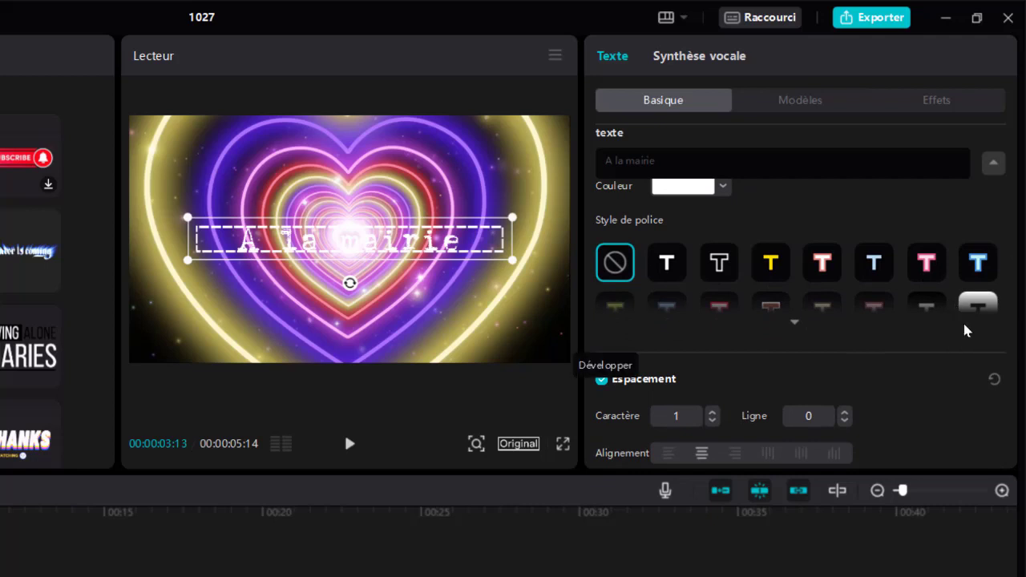
{"action": "left_click", "coordinate": [797, 335]}
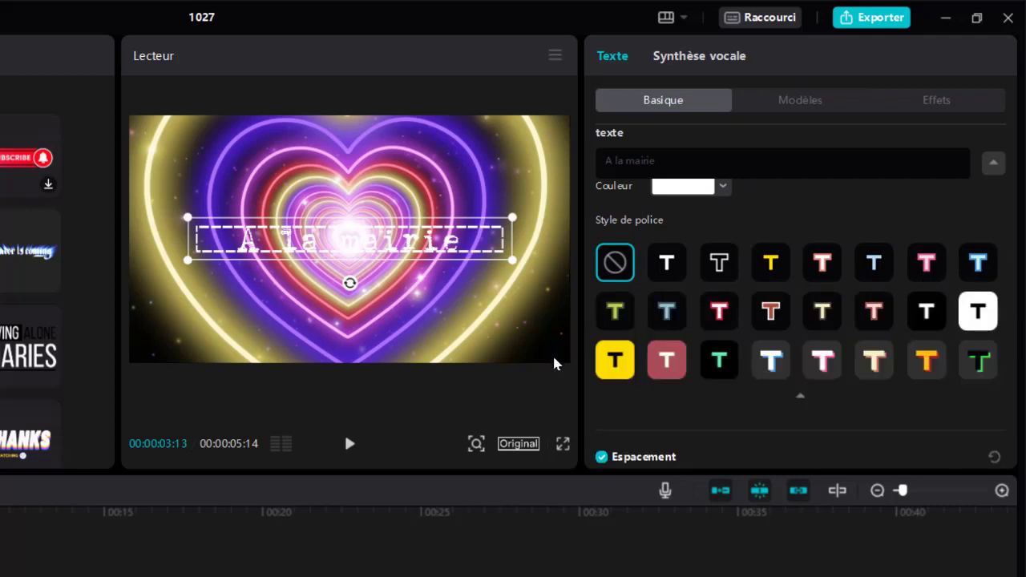
{"action": "left_click", "coordinate": [616, 360]}
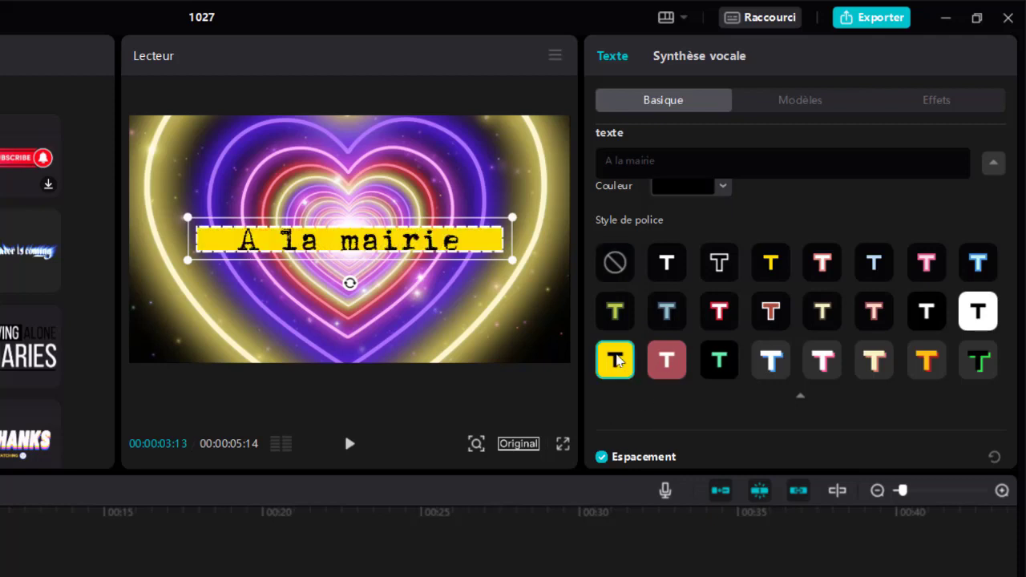
Look at the title's template options and apply the blue ART text effect with the white outline
{"action": "left_click", "coordinate": [789, 106]}
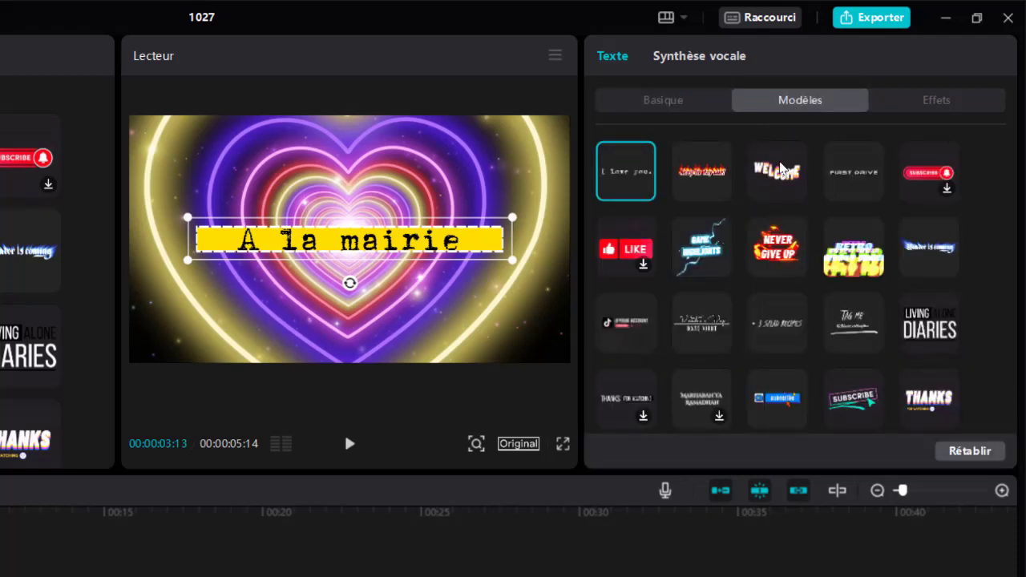
{"action": "left_click", "coordinate": [915, 102]}
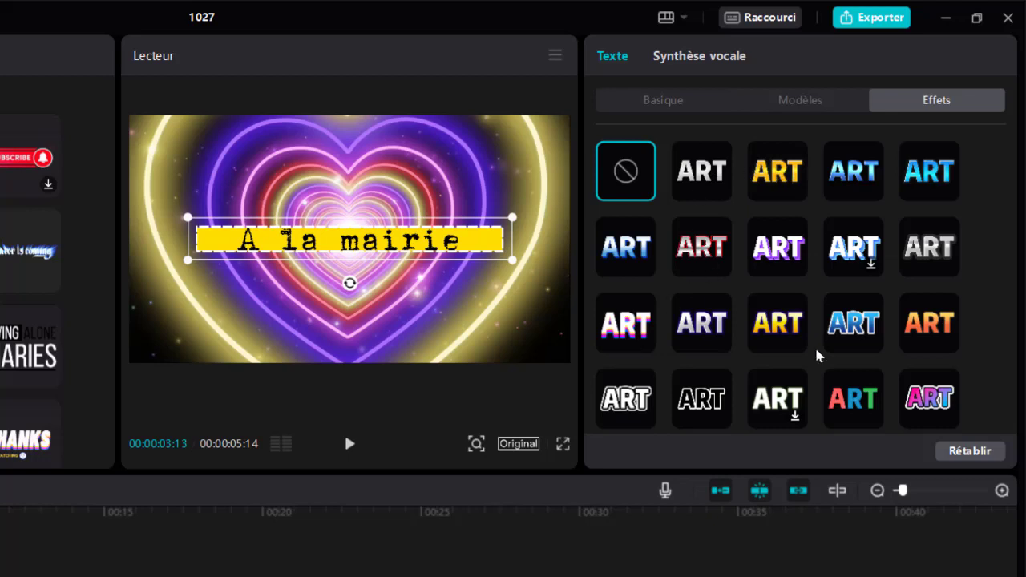
{"action": "left_click", "coordinate": [856, 324]}
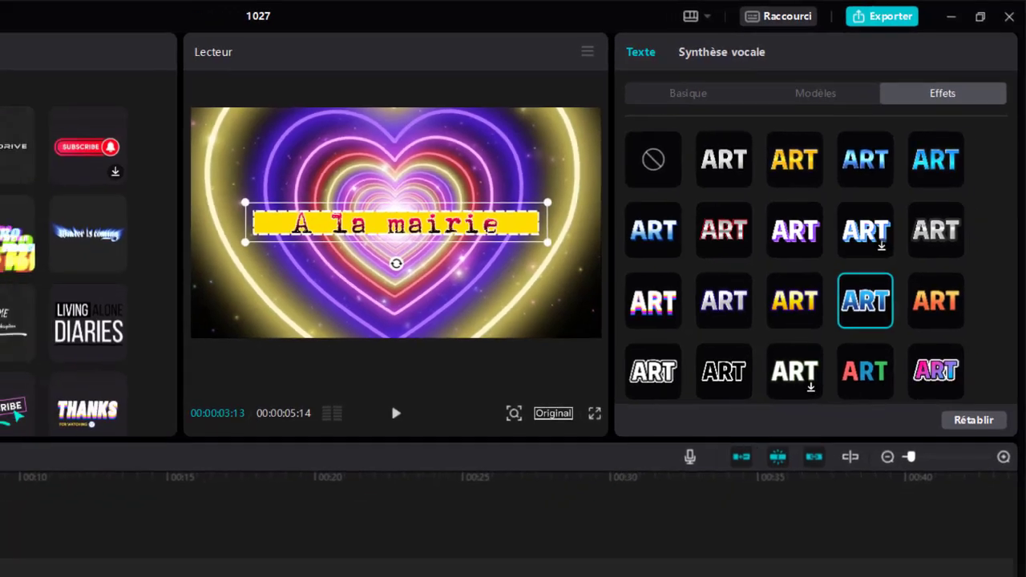
Switch to the capture folder in File Explorer, select 18 vlcsnap images and place them on the main track right after the heart animation
{"action": "mouse_move", "coordinate": [107, 562]}
{"action": "mouse_move", "coordinate": [113, 528]}
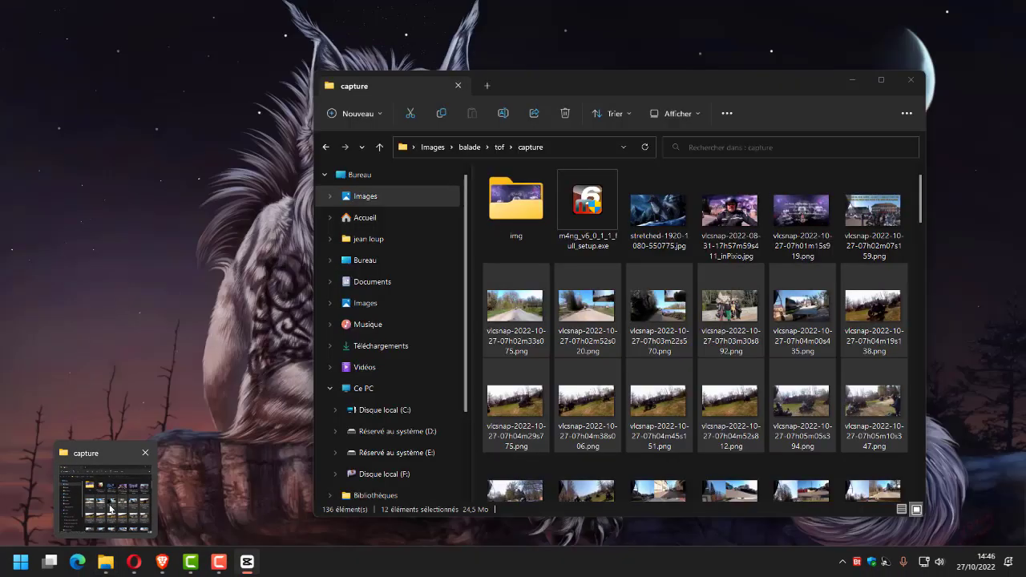
{"action": "left_click", "coordinate": [111, 508]}
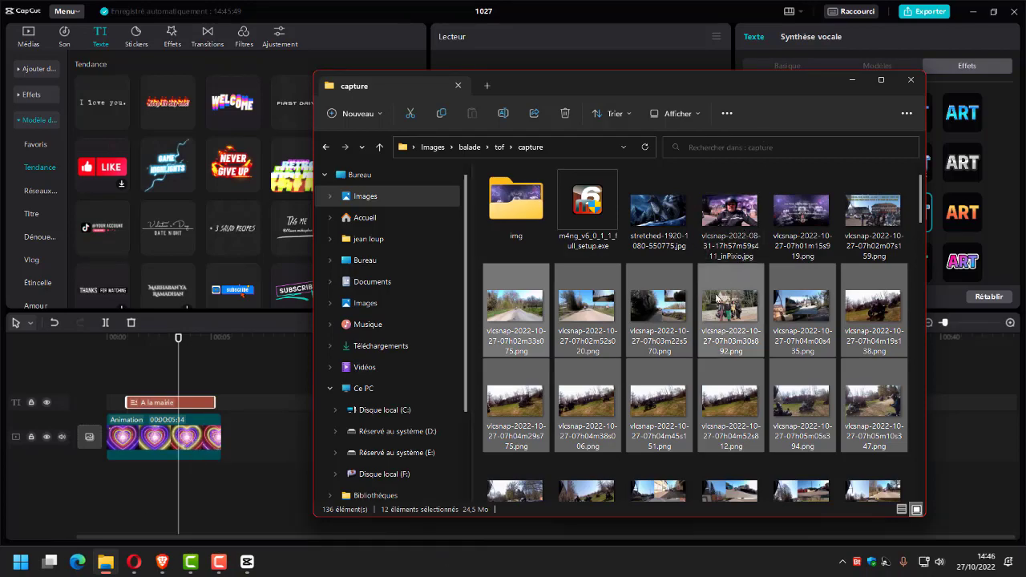
{"action": "scroll", "coordinate": [712, 303], "scroll_direction": "down", "scroll_amount": 4}
{"action": "scroll", "coordinate": [712, 303], "scroll_direction": "down", "scroll_amount": 15}
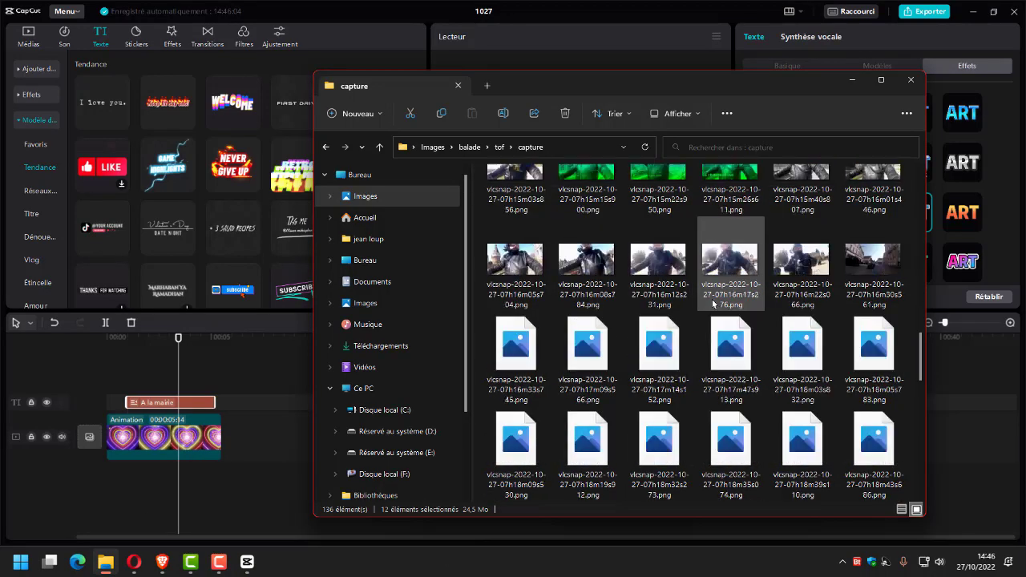
{"action": "scroll", "coordinate": [755, 331], "scroll_direction": "up", "scroll_amount": 20}
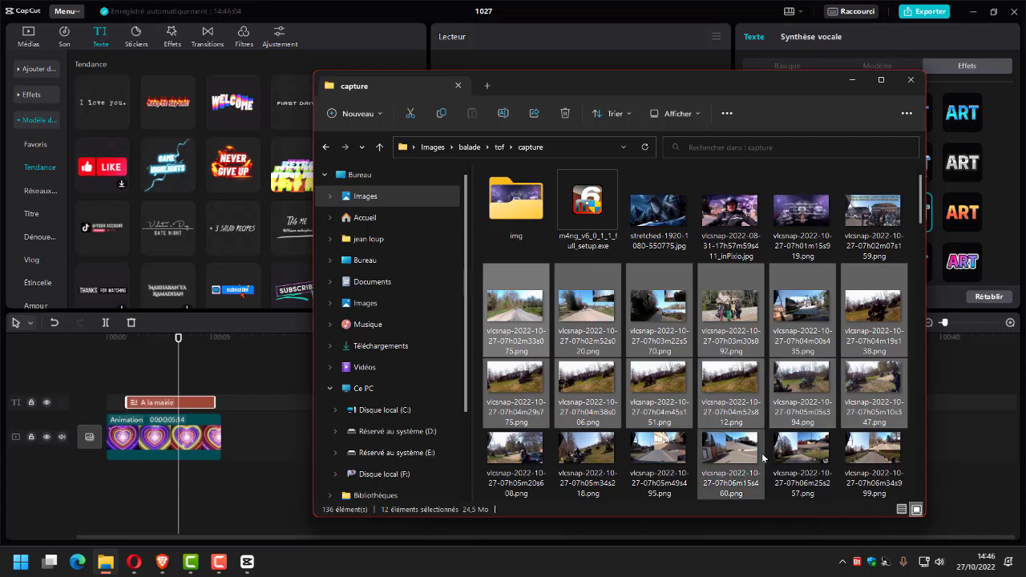
{"action": "left_click", "coordinate": [872, 453], "text": "shift"}
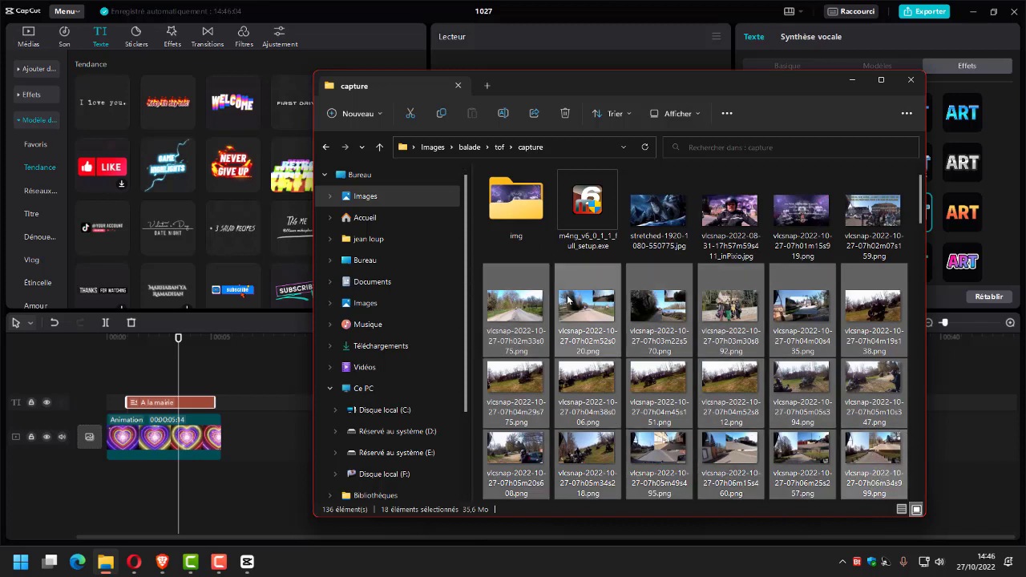
{"action": "left_click_drag", "start_coordinate": [589, 307], "coordinate": [251, 455]}
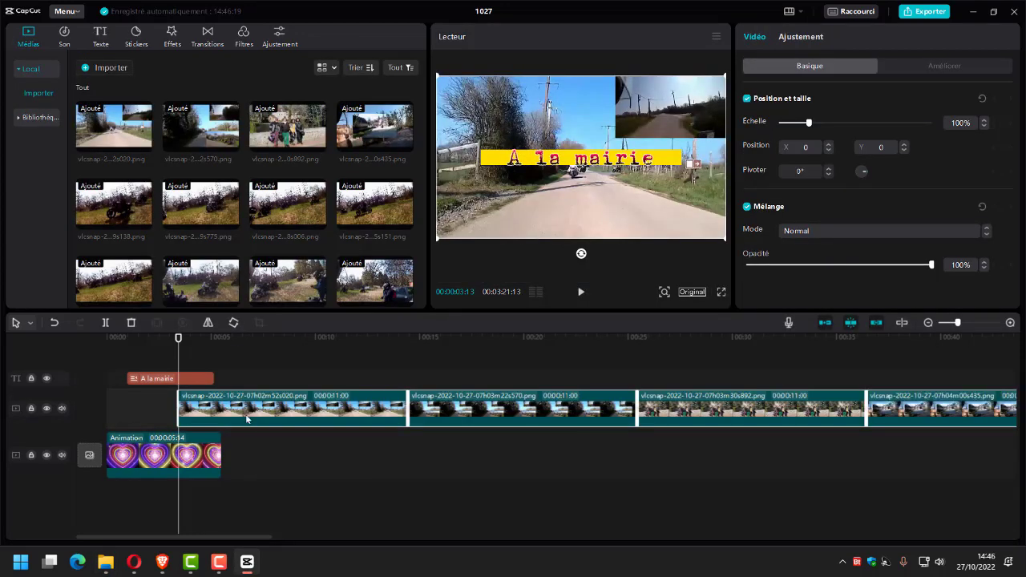
{"action": "left_click_drag", "start_coordinate": [244, 410], "coordinate": [281, 462]}
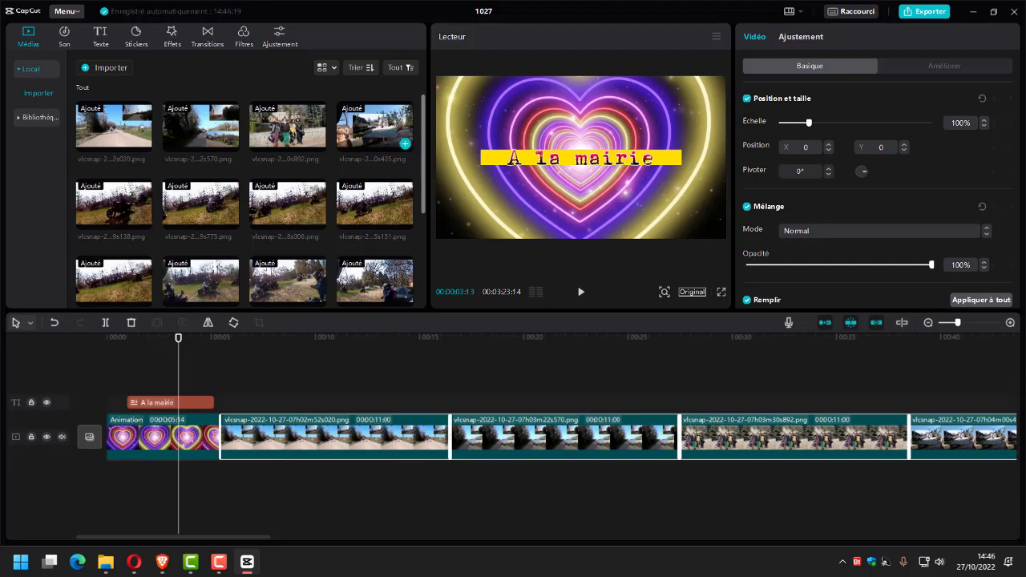
Check the default image duration in the editing section of the global settings
{"action": "left_click", "coordinate": [79, 16]}
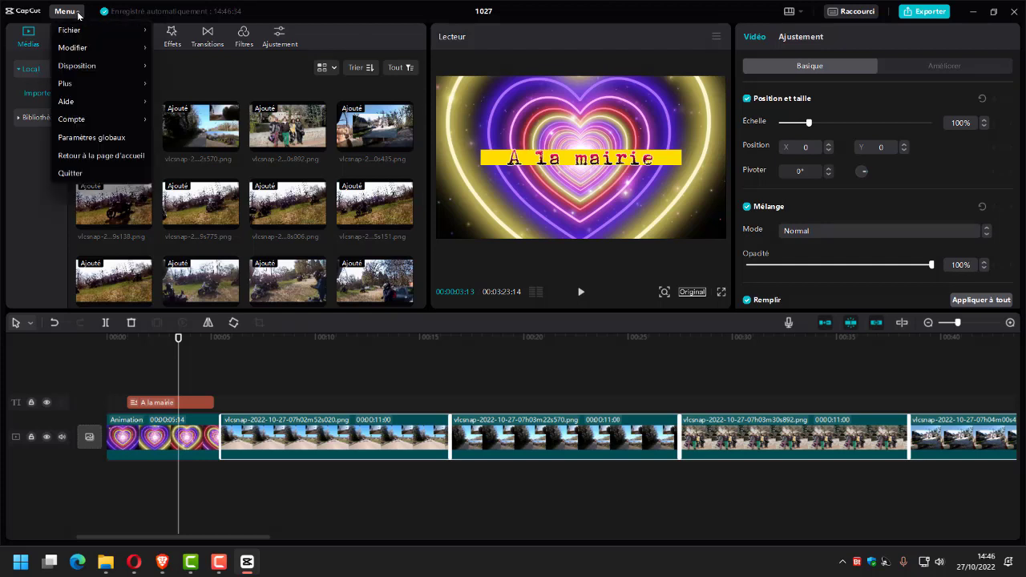
{"action": "left_click", "coordinate": [89, 137]}
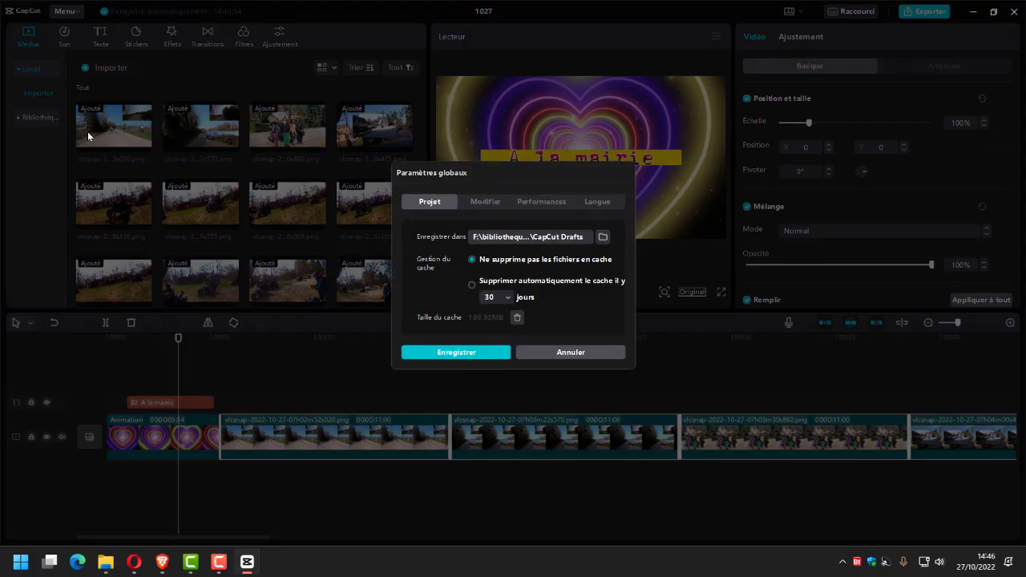
{"action": "left_click", "coordinate": [481, 202]}
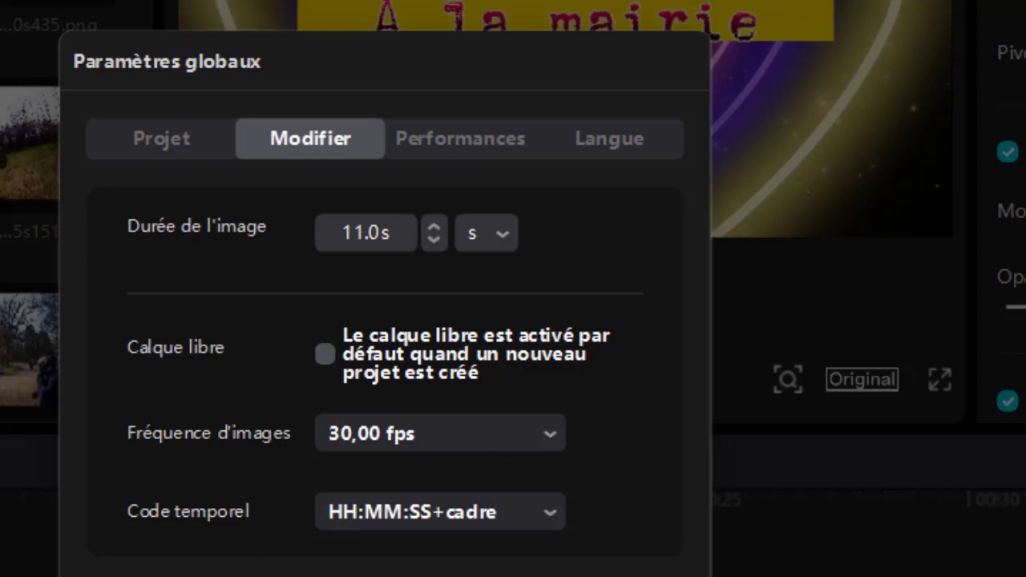
{"action": "left_click", "coordinate": [290, 550]}
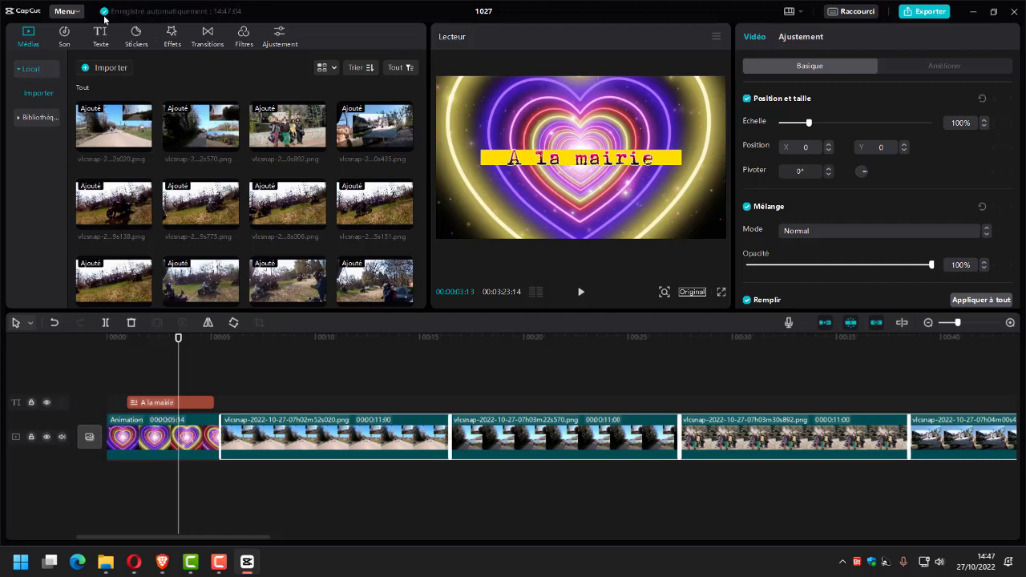
Add the Agrandissement transition between the heart animation and the first photo, and the Mélange transition between the first and second photos
{"action": "left_click", "coordinate": [206, 36]}
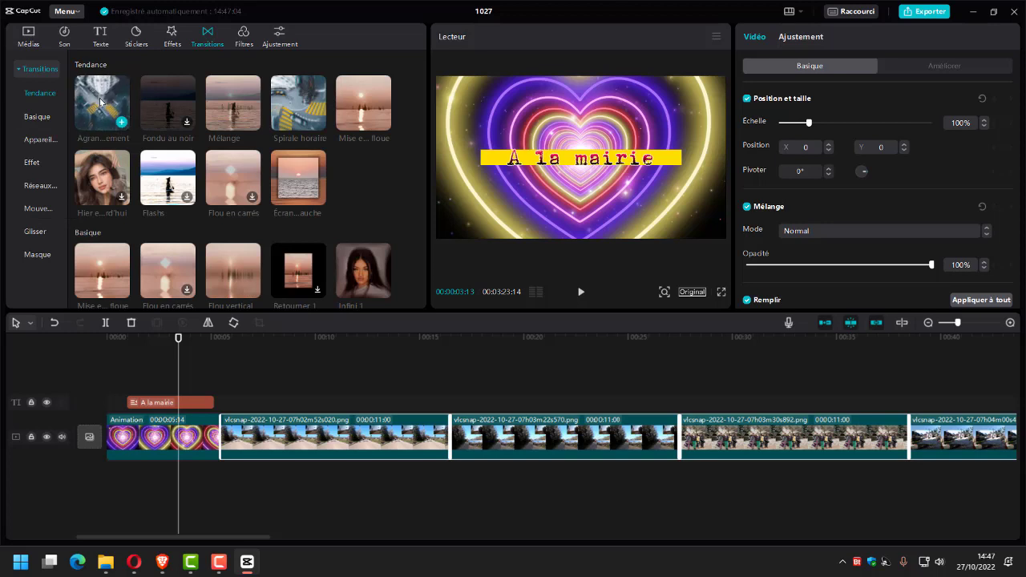
{"action": "left_click_drag", "start_coordinate": [101, 102], "coordinate": [214, 445]}
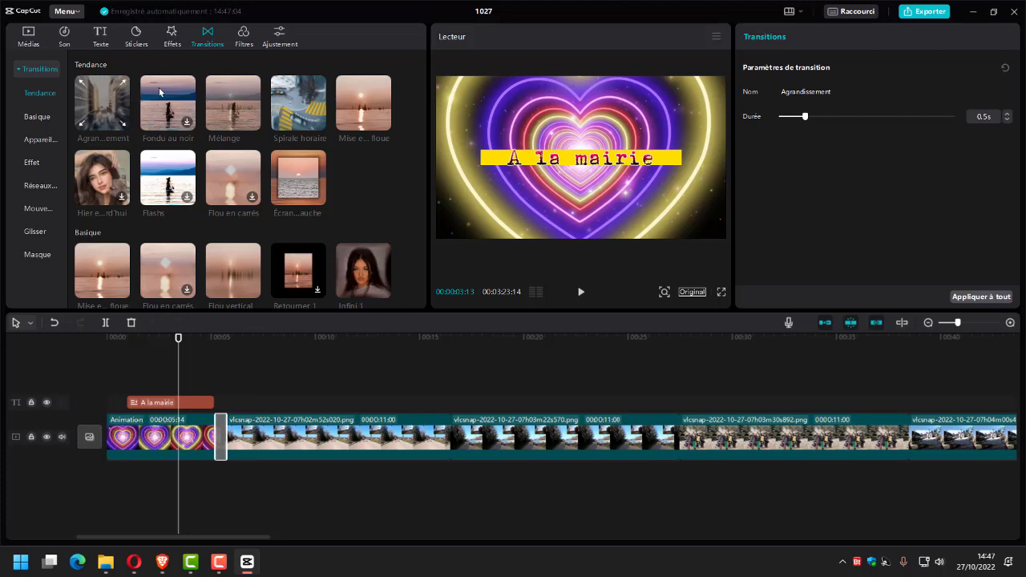
{"action": "left_click_drag", "start_coordinate": [158, 87], "coordinate": [440, 445]}
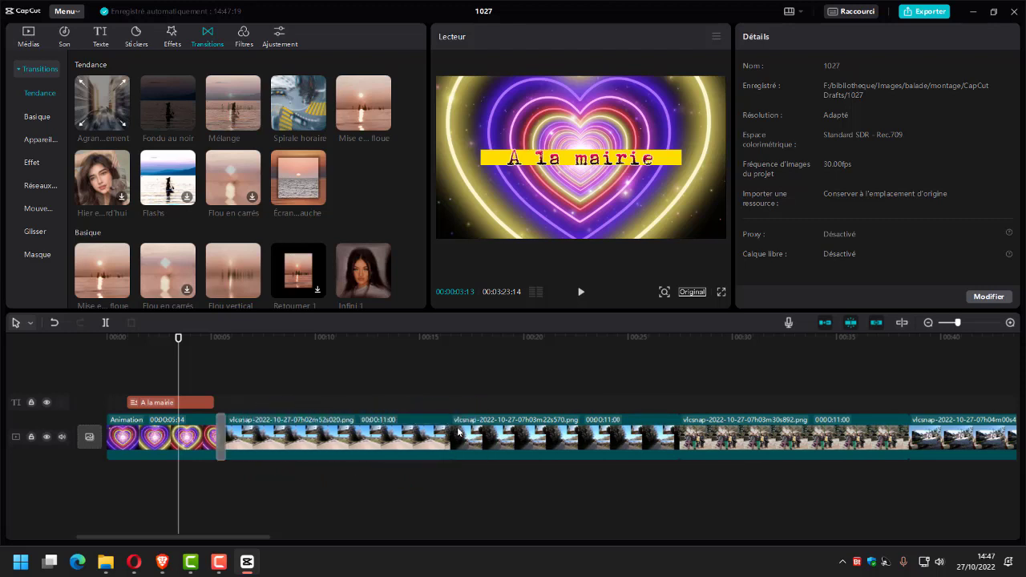
{"action": "left_click", "coordinate": [459, 432]}
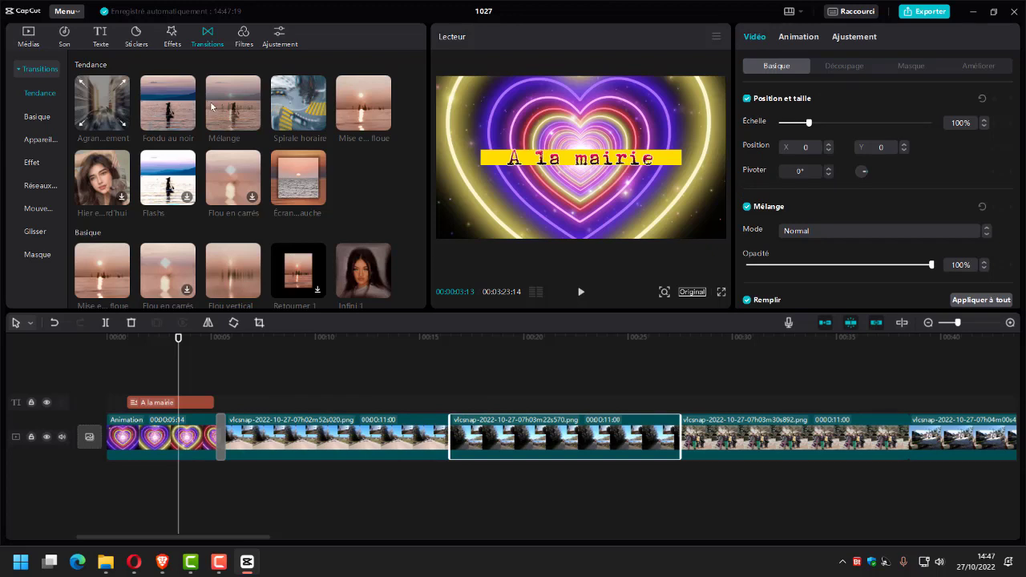
{"action": "left_click_drag", "start_coordinate": [232, 126], "coordinate": [449, 454]}
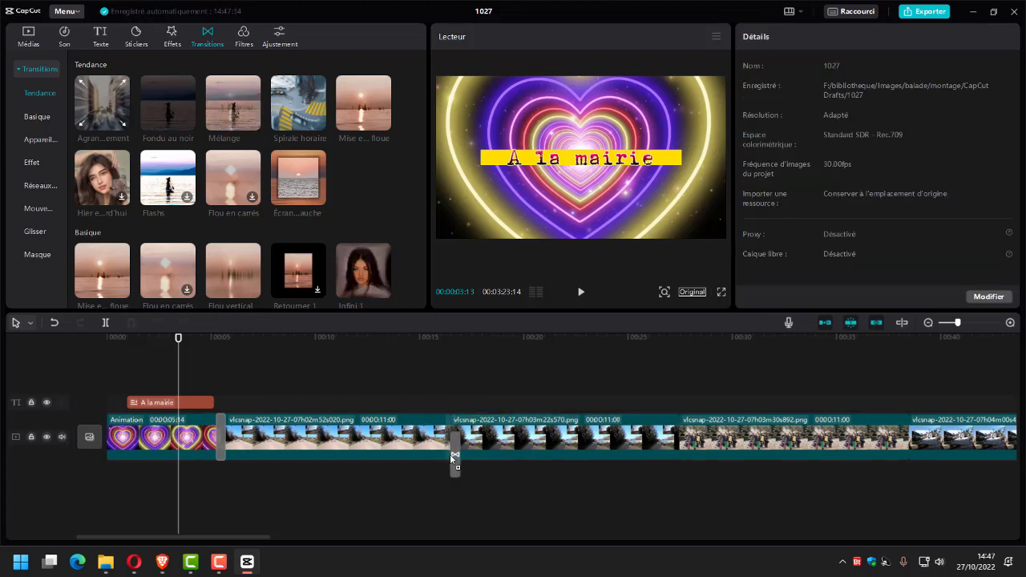
Add the Flou en carrés transition between the second and third photos
{"action": "left_click", "coordinate": [756, 430]}
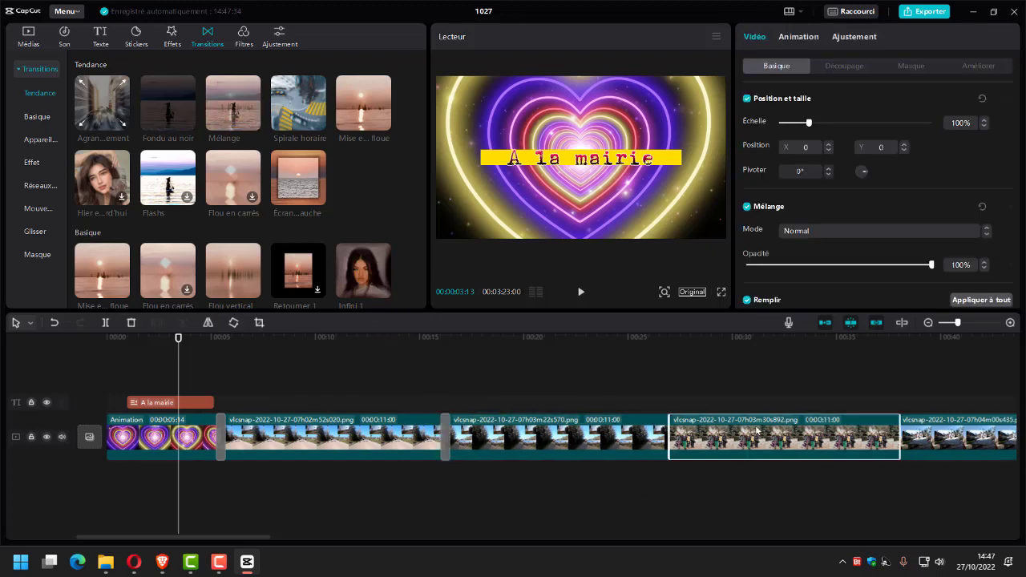
{"action": "left_click_drag", "start_coordinate": [233, 178], "coordinate": [667, 448]}
{"action": "left_click", "coordinate": [696, 447]}
{"action": "left_click_drag", "start_coordinate": [243, 182], "coordinate": [667, 440]}
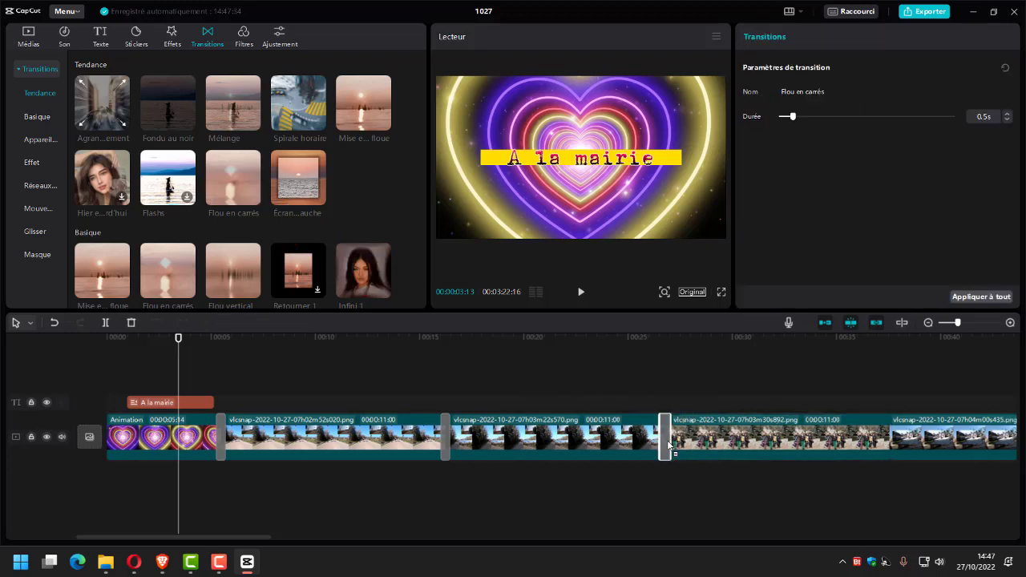
Add the Flou vertical transition between the third and fourth photos, and a blur transition between the fourth and fifth photos
{"action": "left_click", "coordinate": [911, 435]}
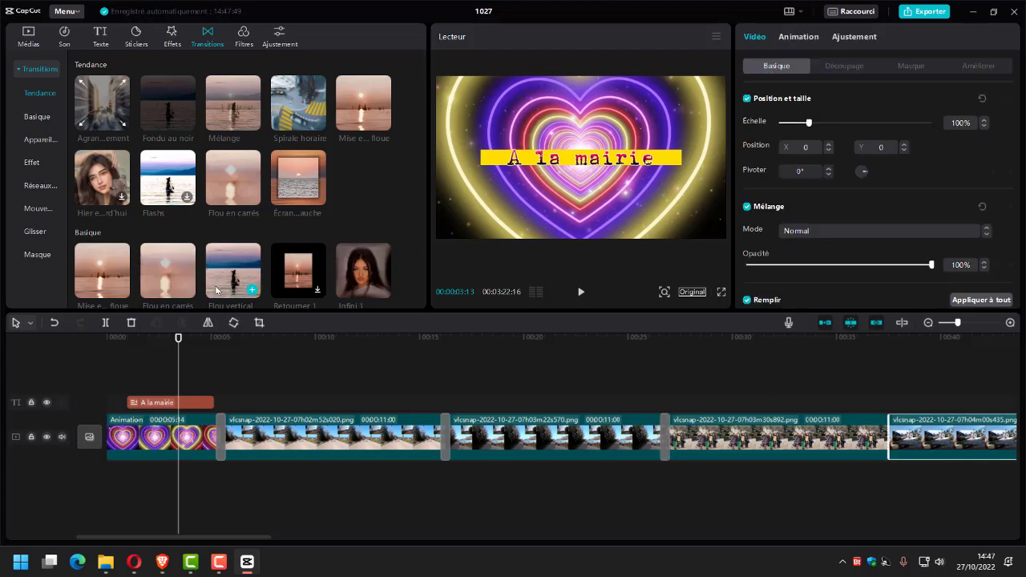
{"action": "mouse_move", "coordinate": [228, 283]}
{"action": "left_mouse_down"}
{"action": "mouse_move", "coordinate": [804, 460]}
{"action": "mouse_move", "coordinate": [991, 472]}
{"action": "mouse_move", "coordinate": [909, 445]}
{"action": "mouse_move", "coordinate": [872, 457]}
{"action": "mouse_move", "coordinate": [875, 433]}
{"action": "left_mouse_up"}
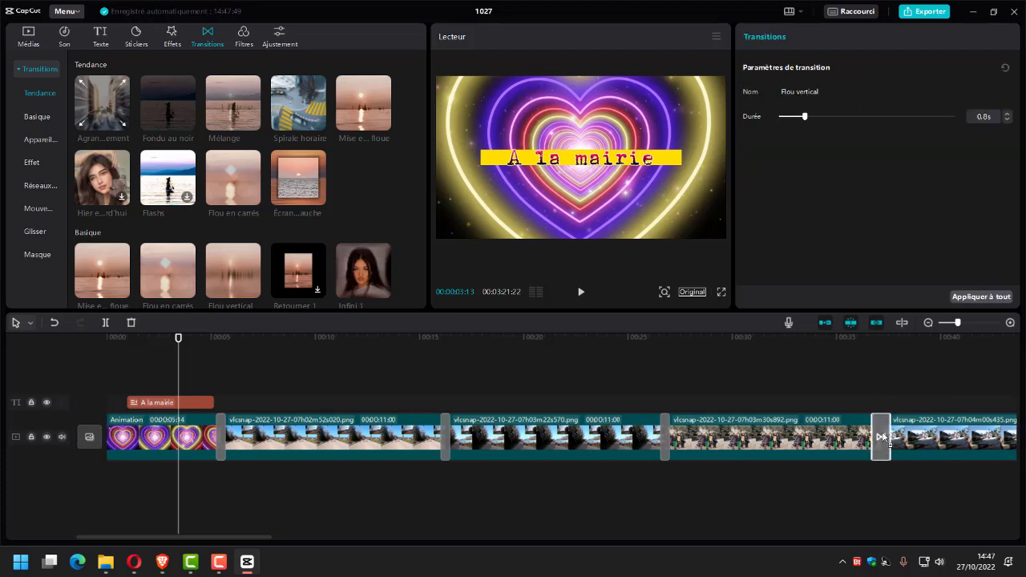
{"action": "scroll", "coordinate": [460, 446], "scroll_direction": "down", "scroll_amount": 5}
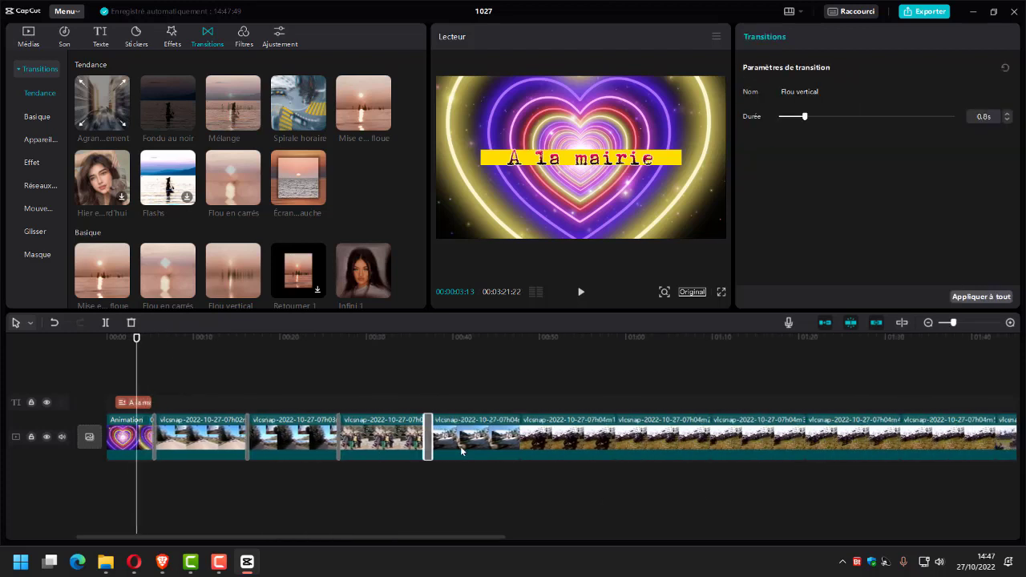
{"action": "scroll", "coordinate": [460, 445], "scroll_direction": "down", "scroll_amount": 1}
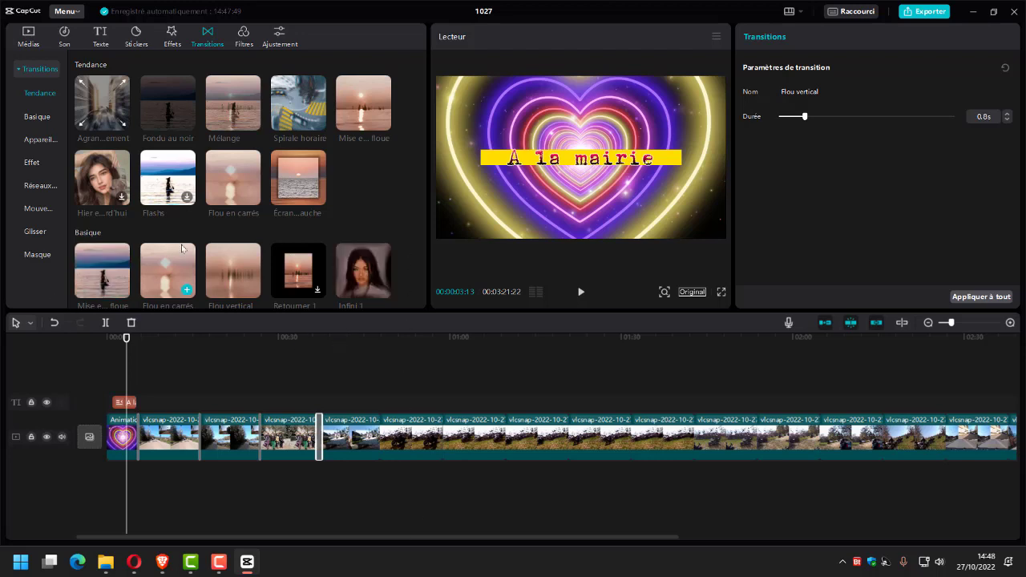
{"action": "mouse_move", "coordinate": [208, 278]}
{"action": "left_mouse_down"}
{"action": "mouse_move", "coordinate": [392, 436]}
{"action": "mouse_move", "coordinate": [380, 438]}
{"action": "left_mouse_up"}
Add the Retourner 1 transition between the fifth and sixth photos, and the Infini 1 transition between the sixth and seventh photos
{"action": "left_click_drag", "start_coordinate": [298, 272], "coordinate": [481, 458]}
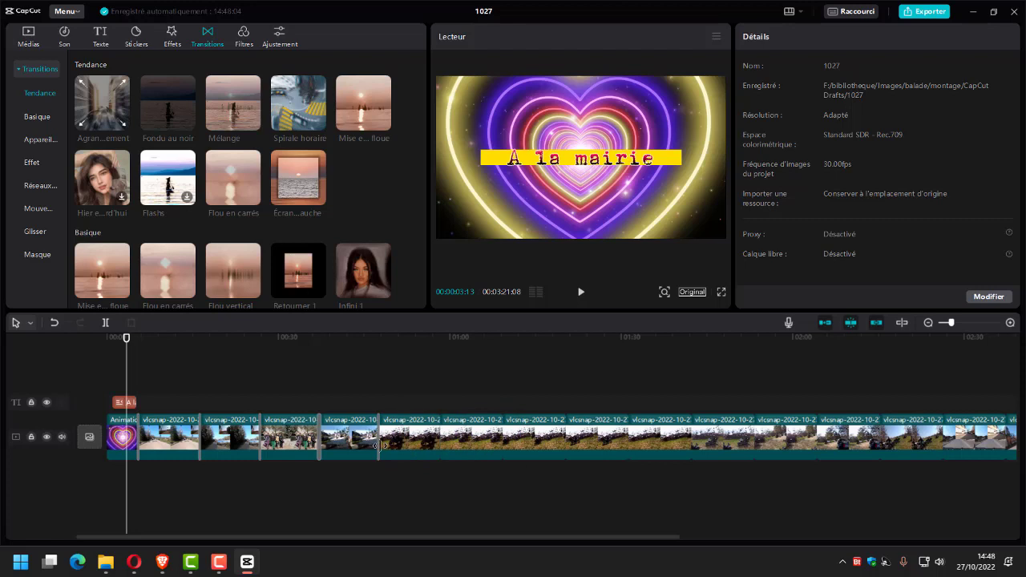
{"action": "left_click", "coordinate": [408, 441]}
{"action": "left_click", "coordinate": [452, 440]}
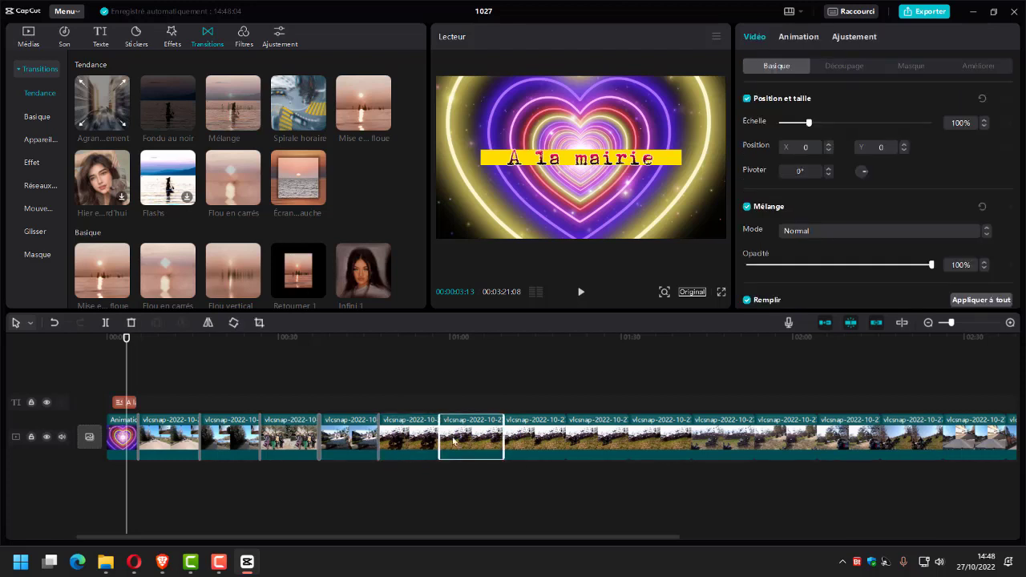
{"action": "left_click_drag", "start_coordinate": [309, 277], "coordinate": [448, 453]}
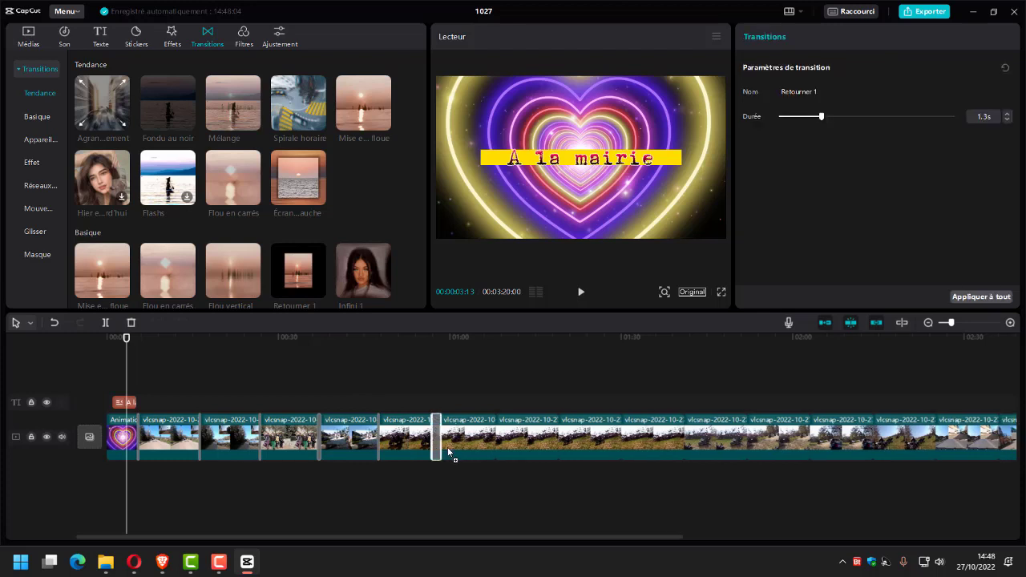
{"action": "left_click", "coordinate": [540, 436]}
{"action": "left_click_drag", "start_coordinate": [360, 266], "coordinate": [504, 437]}
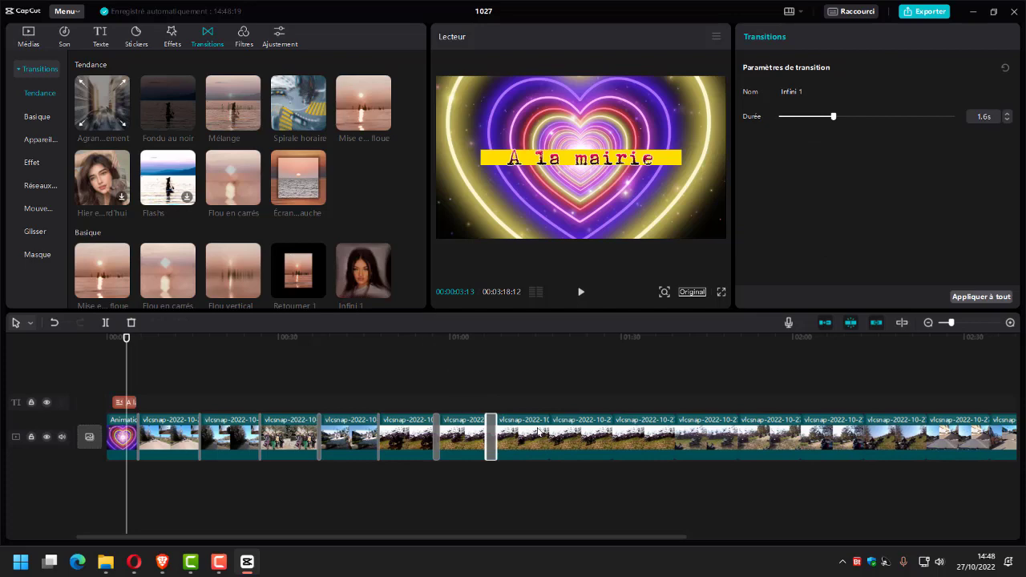
Add the Clignement transition between the seventh and eighth photos
{"action": "left_click", "coordinate": [539, 432]}
{"action": "scroll", "coordinate": [235, 240], "scroll_direction": "down", "scroll_amount": 3}
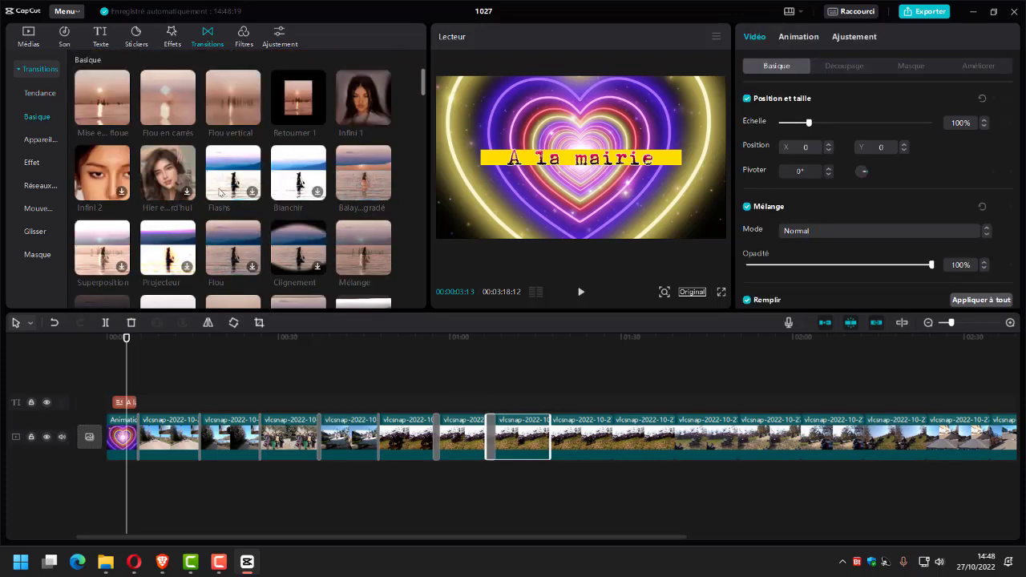
{"action": "left_click_drag", "start_coordinate": [230, 176], "coordinate": [563, 449]}
{"action": "left_click", "coordinate": [561, 449]}
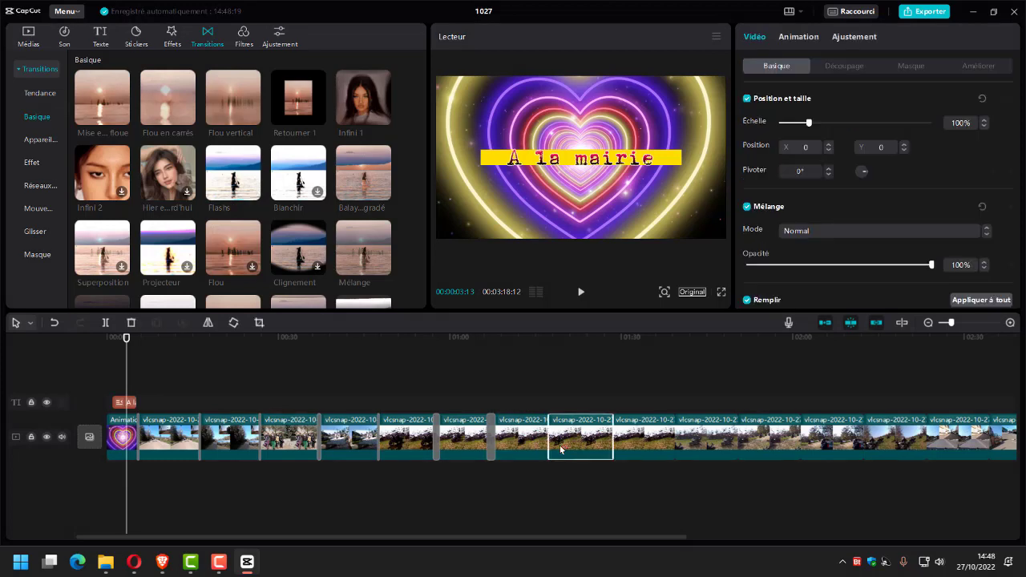
{"action": "left_click_drag", "start_coordinate": [293, 233], "coordinate": [558, 451]}
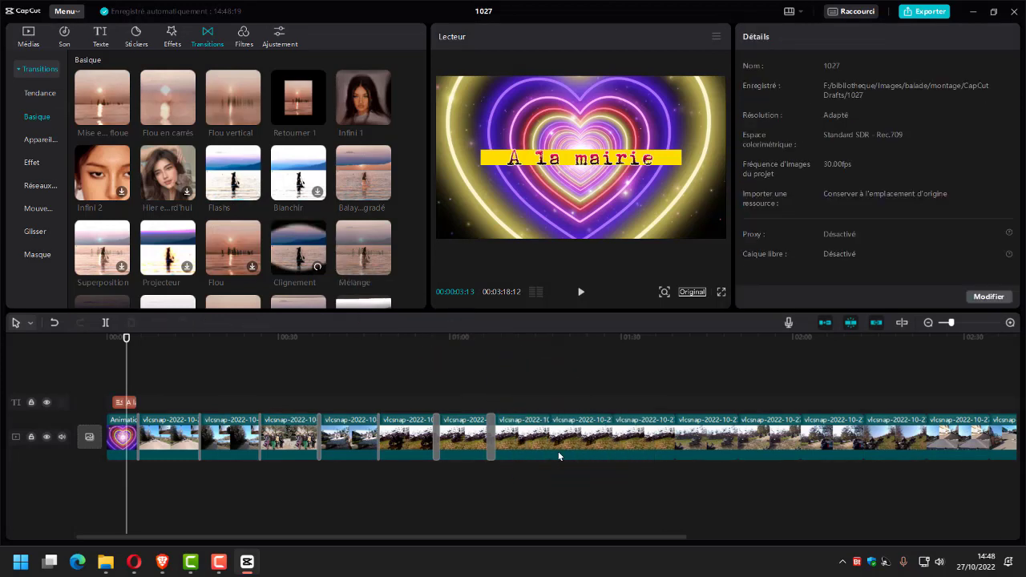
{"action": "left_click", "coordinate": [558, 451]}
{"action": "left_click_drag", "start_coordinate": [287, 229], "coordinate": [554, 435]}
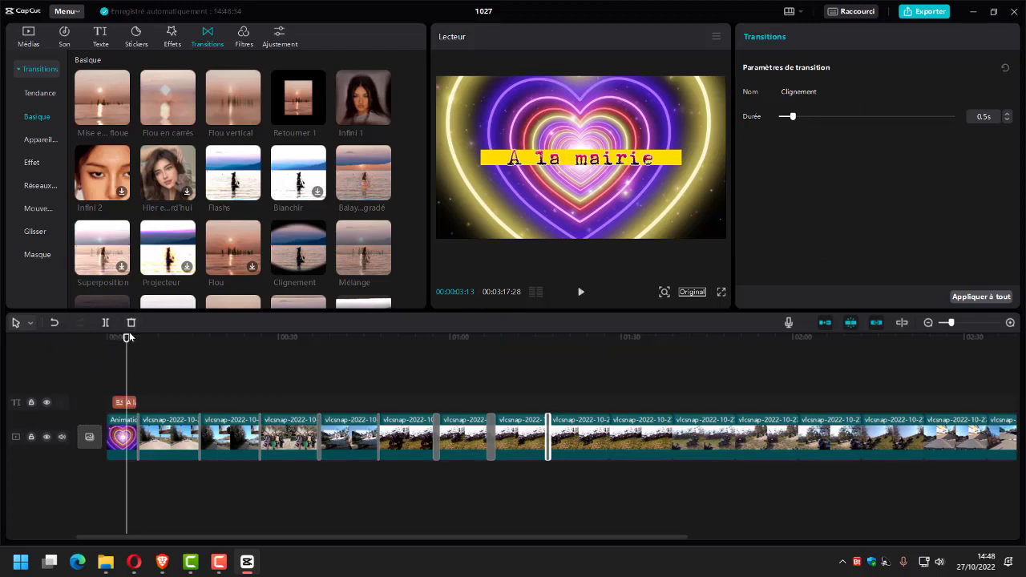
Play the project from the beginning to check the intro and the first photo transitions
{"action": "left_click_drag", "start_coordinate": [128, 338], "coordinate": [75, 348]}
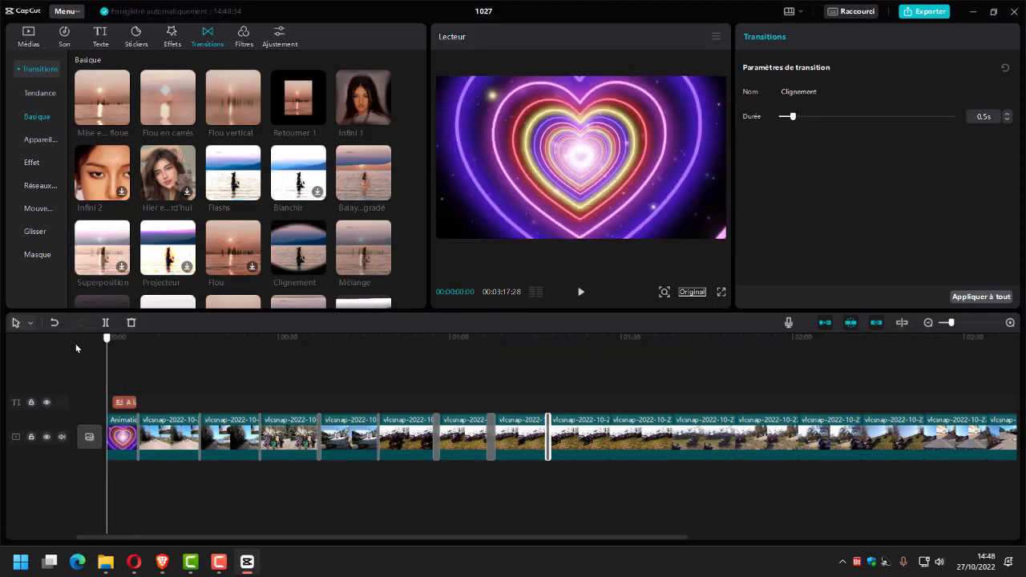
{"action": "left_click", "coordinate": [582, 292]}
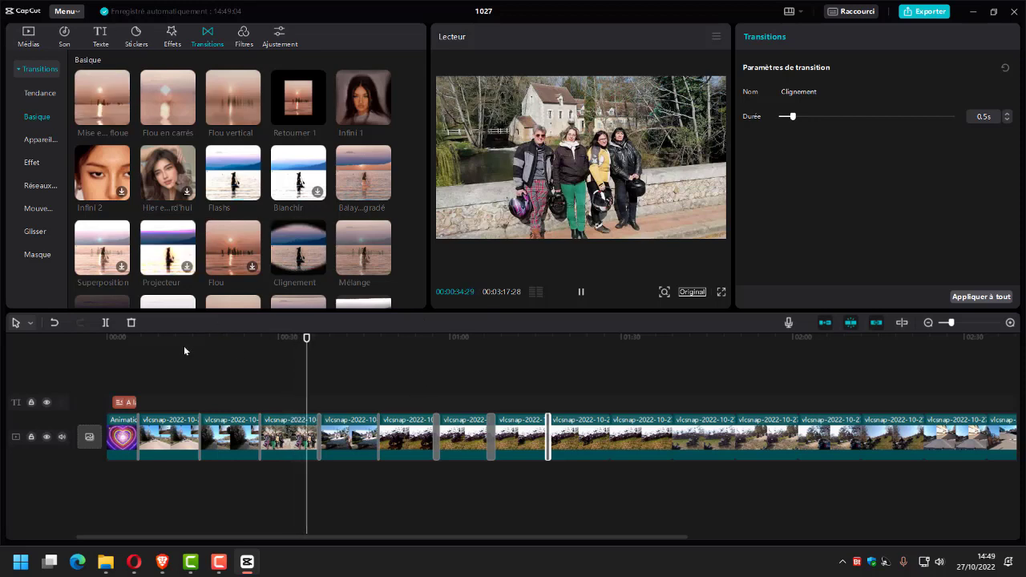
{"action": "left_click", "coordinate": [581, 292]}
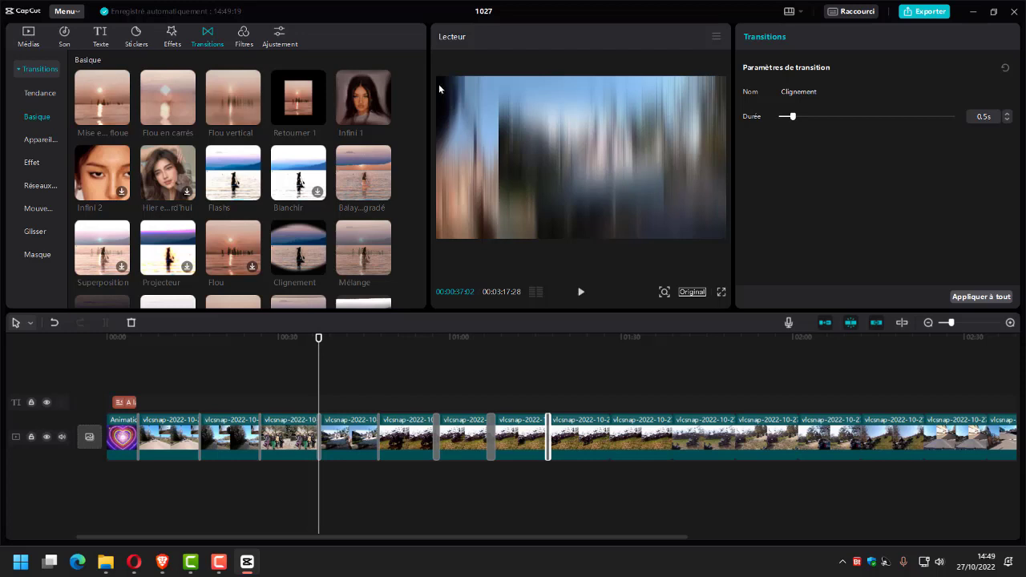
Apply the favourite effect Lumière de coucher de soleil to the fourth photo and preview it partway through the clip
{"action": "left_click", "coordinate": [172, 36]}
{"action": "mouse_move", "coordinate": [156, 94]}
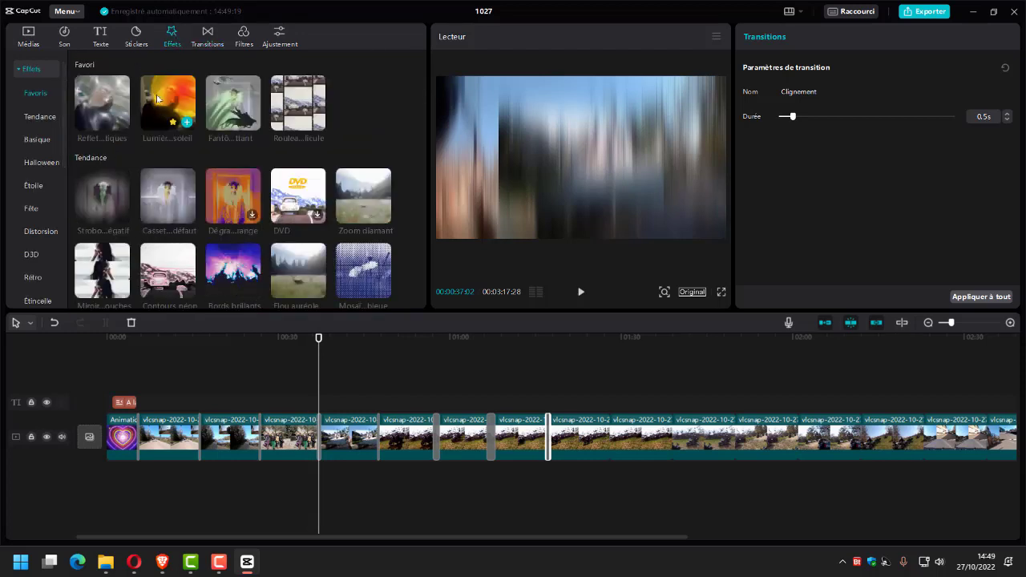
{"action": "left_click_drag", "start_coordinate": [156, 94], "coordinate": [332, 437]}
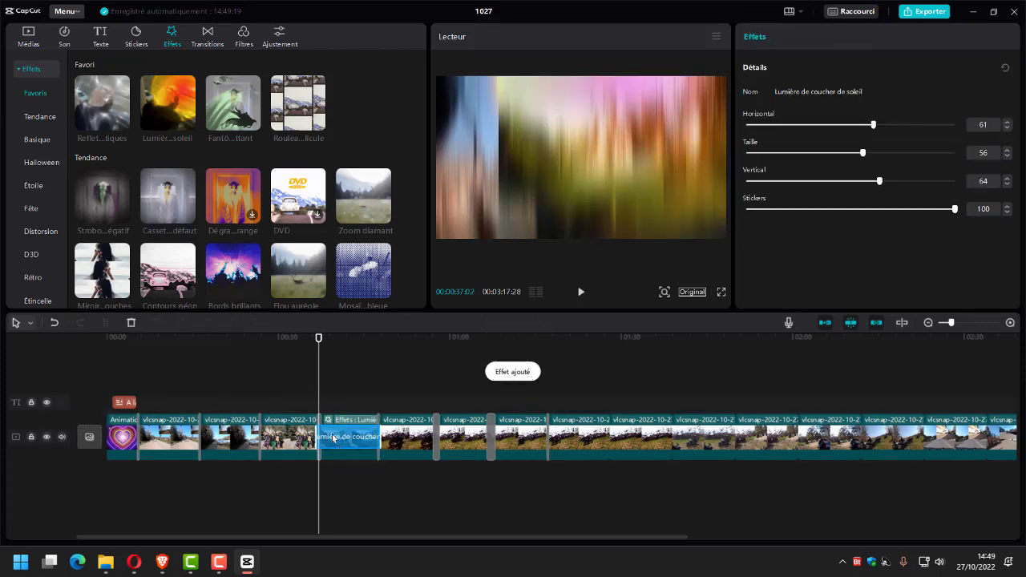
{"action": "left_click", "coordinate": [340, 343]}
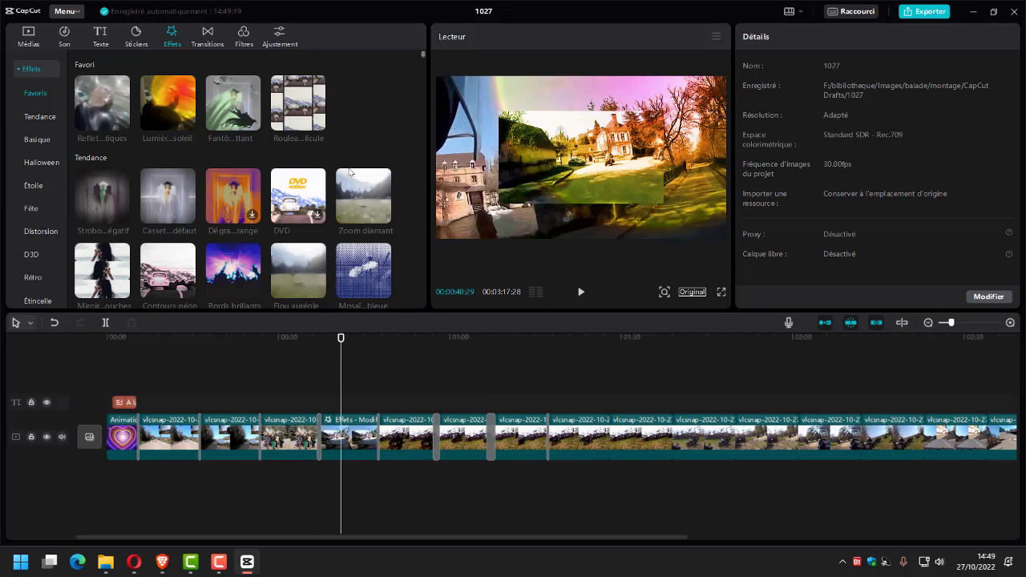
{"action": "mouse_move", "coordinate": [89, 185]}
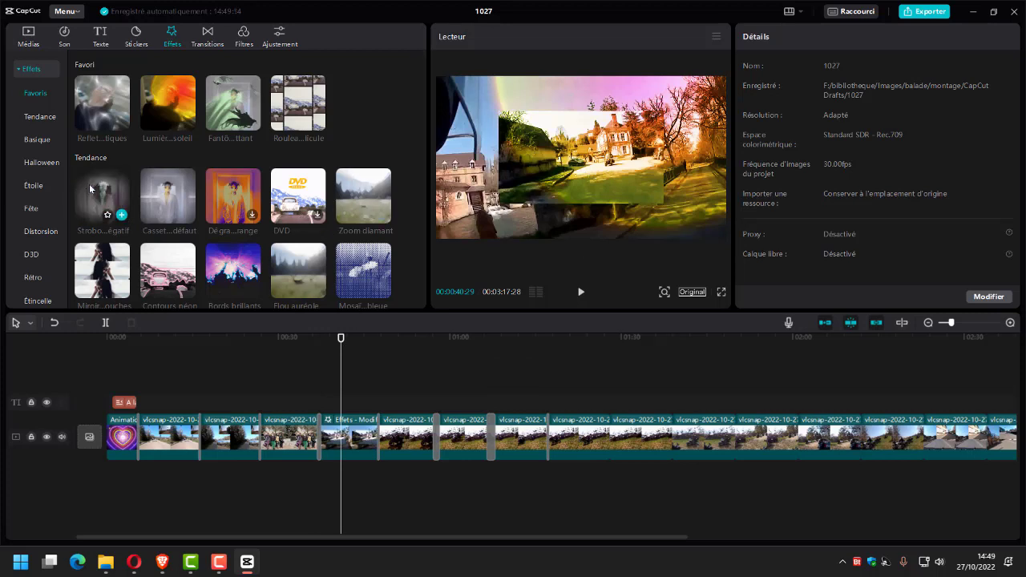
{"action": "left_click", "coordinate": [65, 36]}
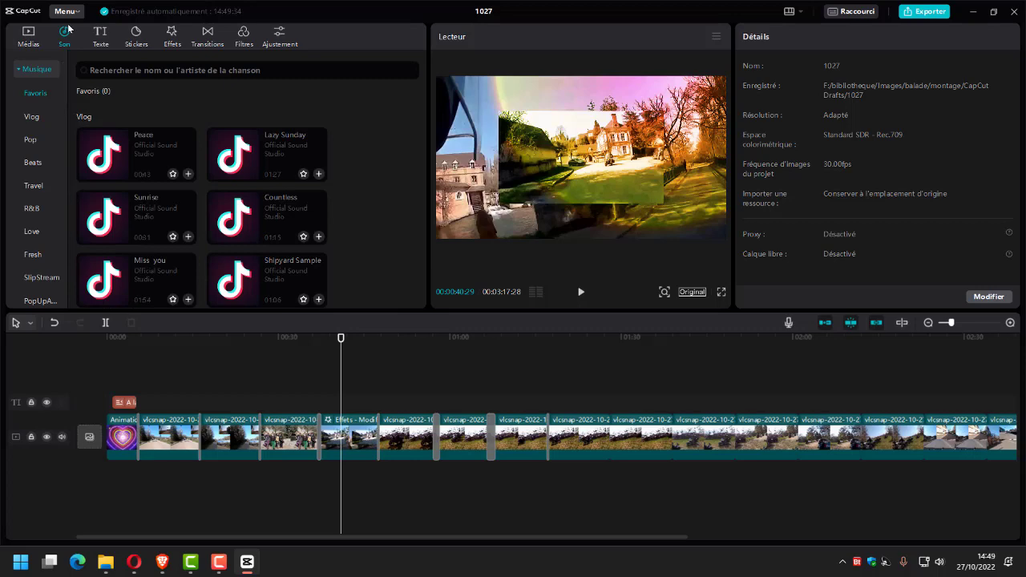
{"action": "scroll", "coordinate": [48, 130], "scroll_direction": "down", "scroll_amount": 3}
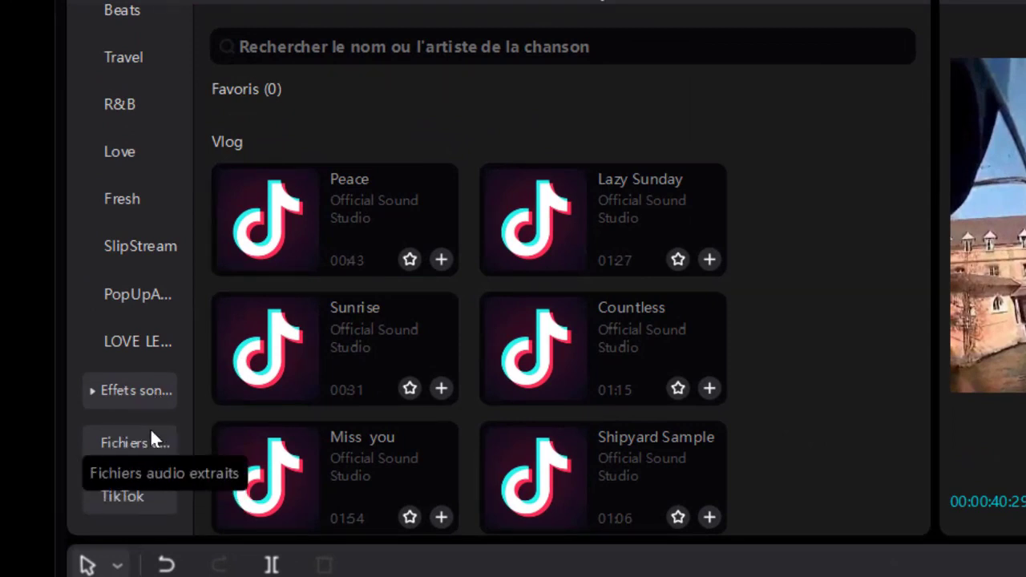
{"action": "left_click", "coordinate": [134, 442]}
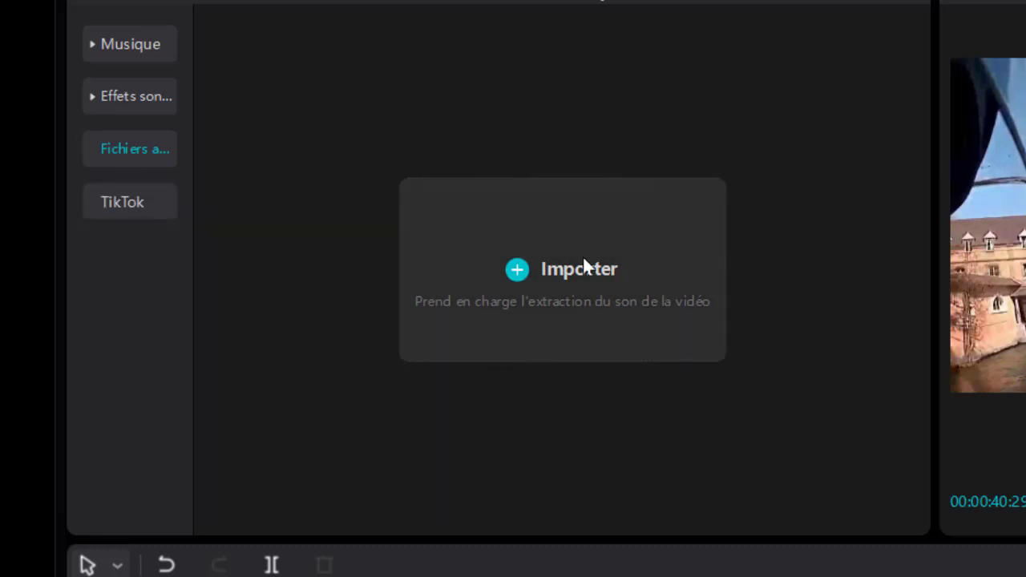
{"action": "left_click", "coordinate": [582, 265]}
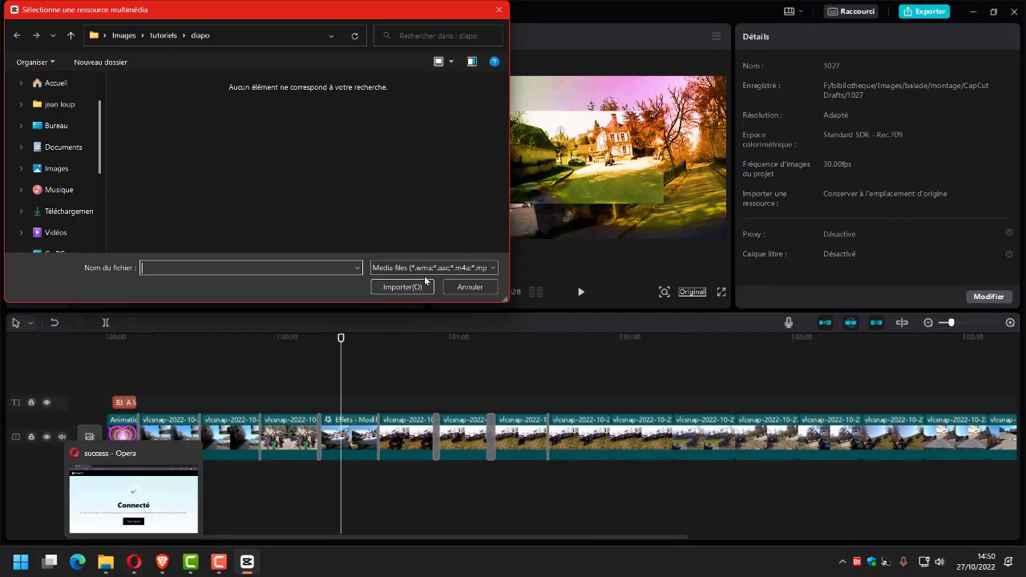
{"action": "left_click", "coordinate": [453, 285]}
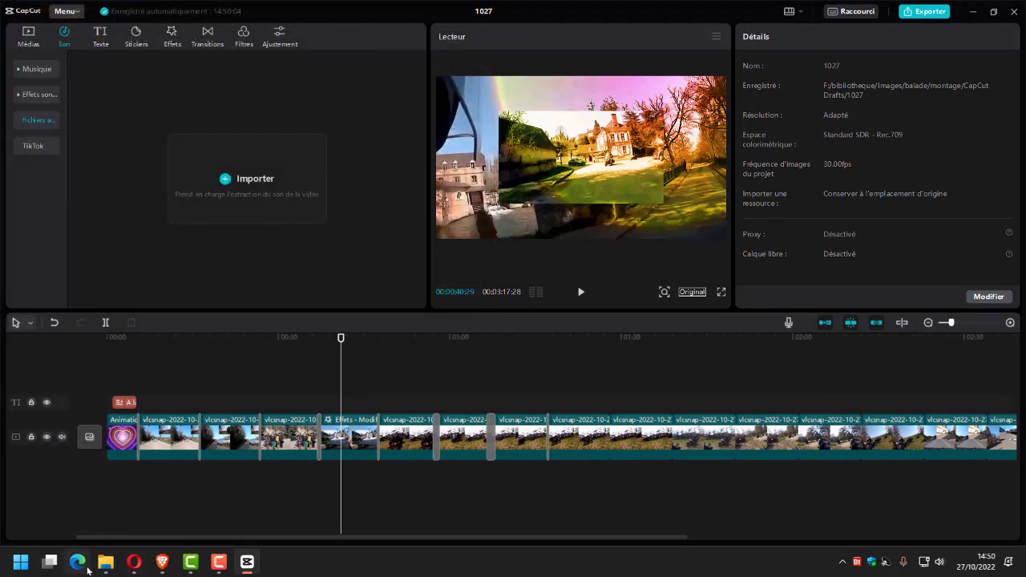
Switch to File Explorer, open the dvd folder inside tutoriels and place 01 - Come back to me.mp3 below the photos at the timeline start
{"action": "mouse_move", "coordinate": [106, 561]}
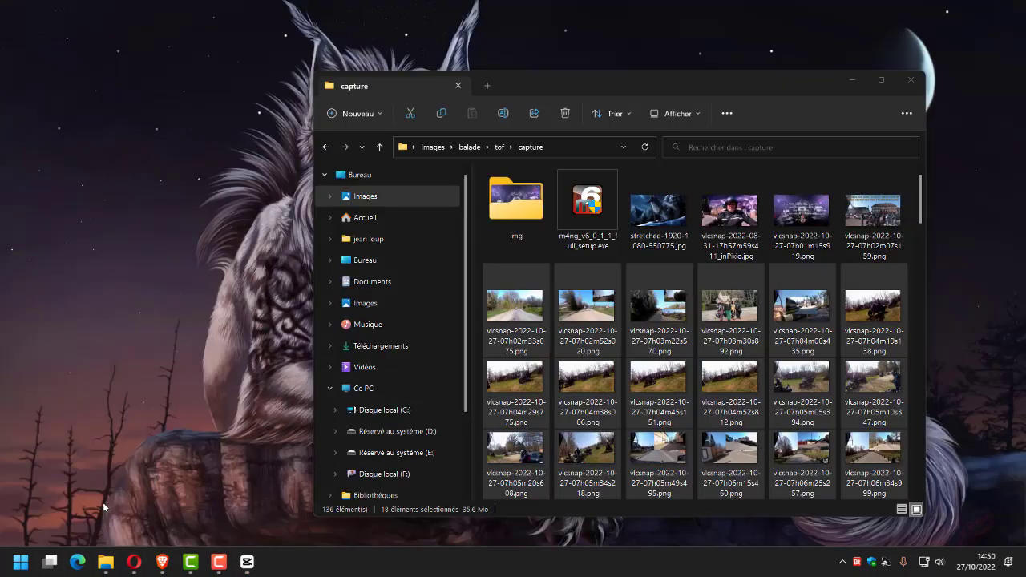
{"action": "left_click", "coordinate": [104, 506]}
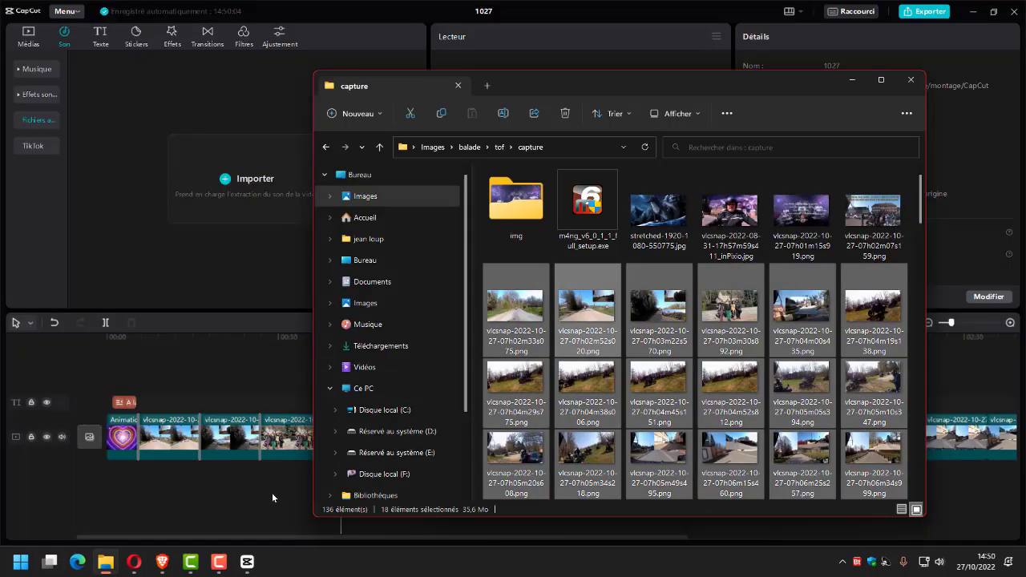
{"action": "left_click", "coordinate": [433, 147]}
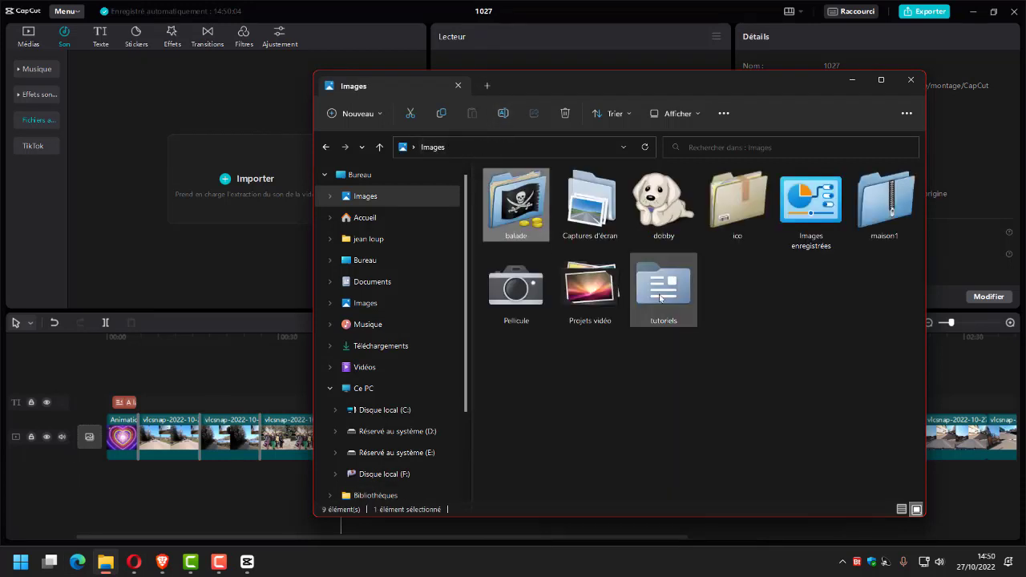
{"action": "double_click", "coordinate": [648, 296]}
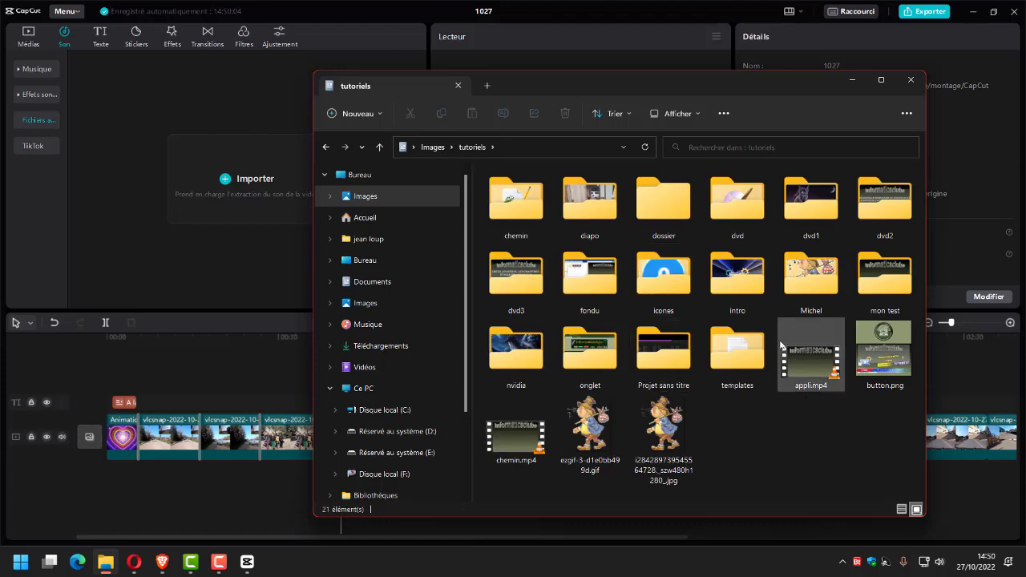
{"action": "double_click", "coordinate": [742, 206]}
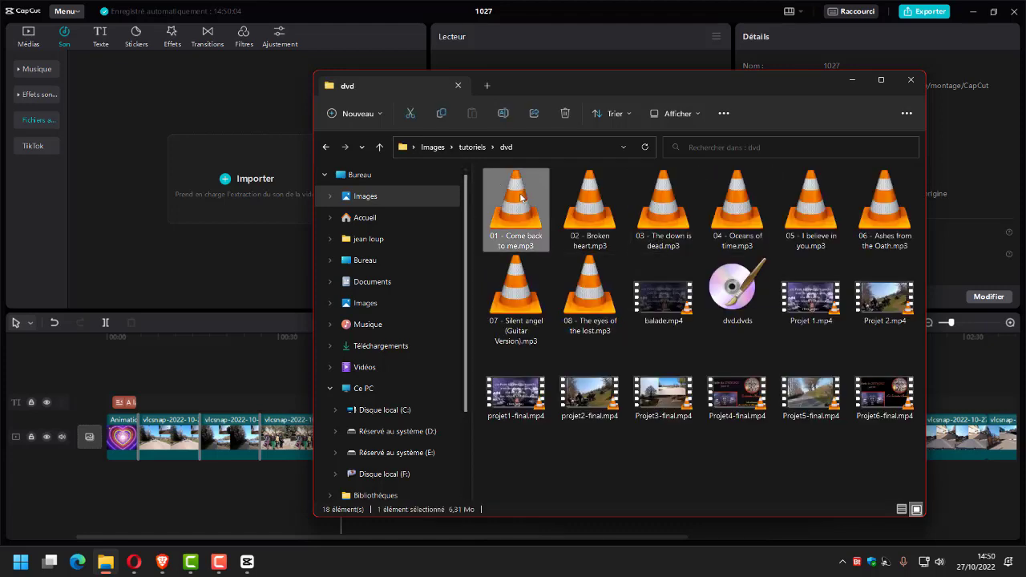
{"action": "left_click_drag", "start_coordinate": [527, 199], "coordinate": [127, 481]}
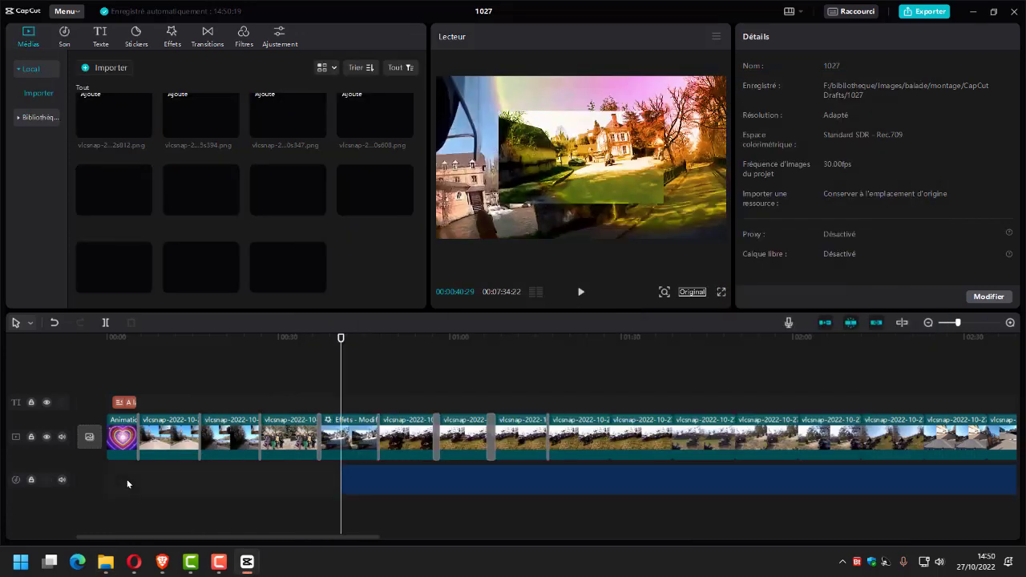
{"action": "left_click_drag", "start_coordinate": [532, 485], "coordinate": [289, 479]}
Give the end of the music clip a 10.0 s fade-out and trim the clip to finish with the last photo
{"action": "mouse_move", "coordinate": [193, 555]}
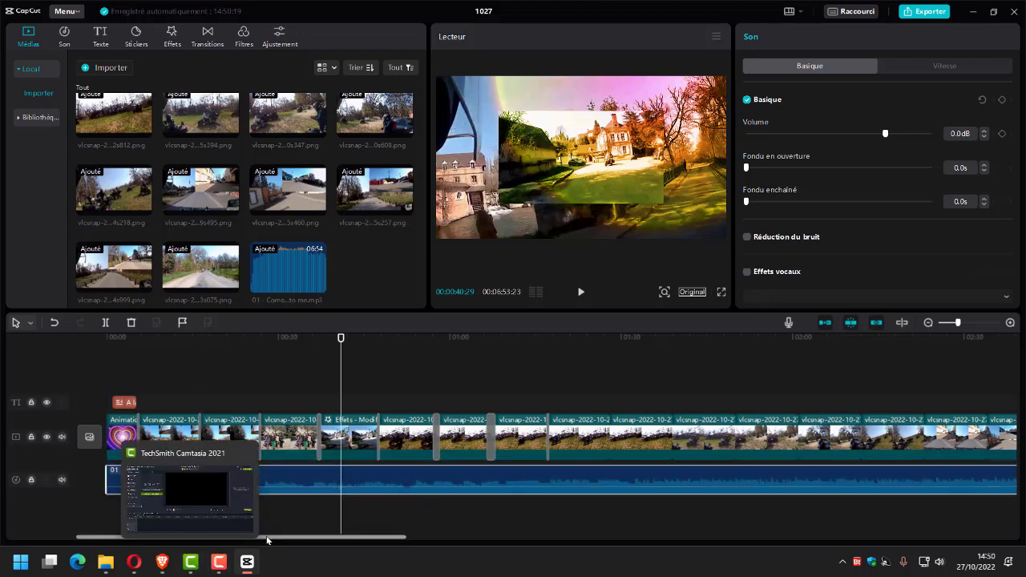
{"action": "left_click", "coordinate": [272, 533]}
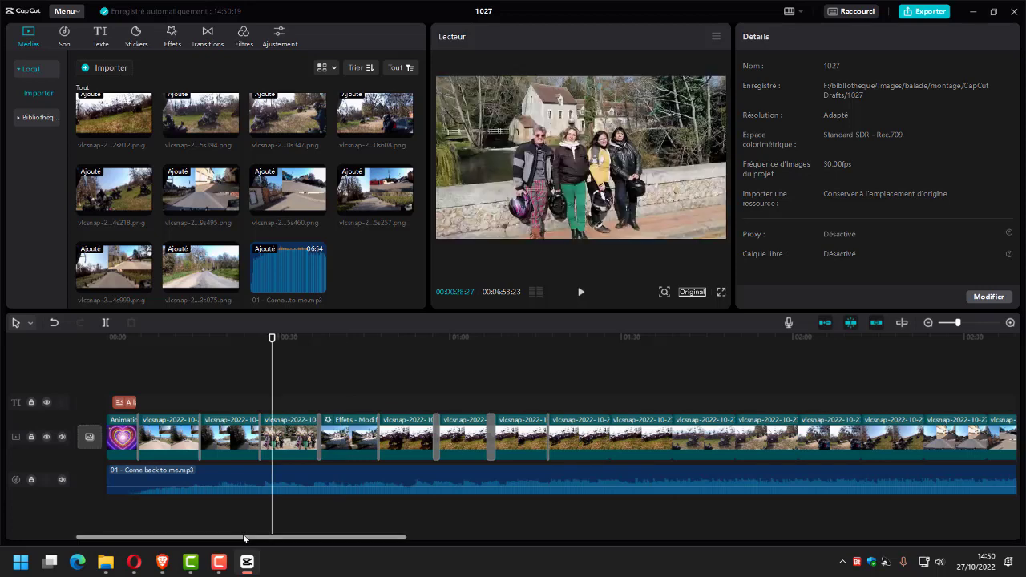
{"action": "left_click_drag", "start_coordinate": [243, 534], "coordinate": [852, 539]}
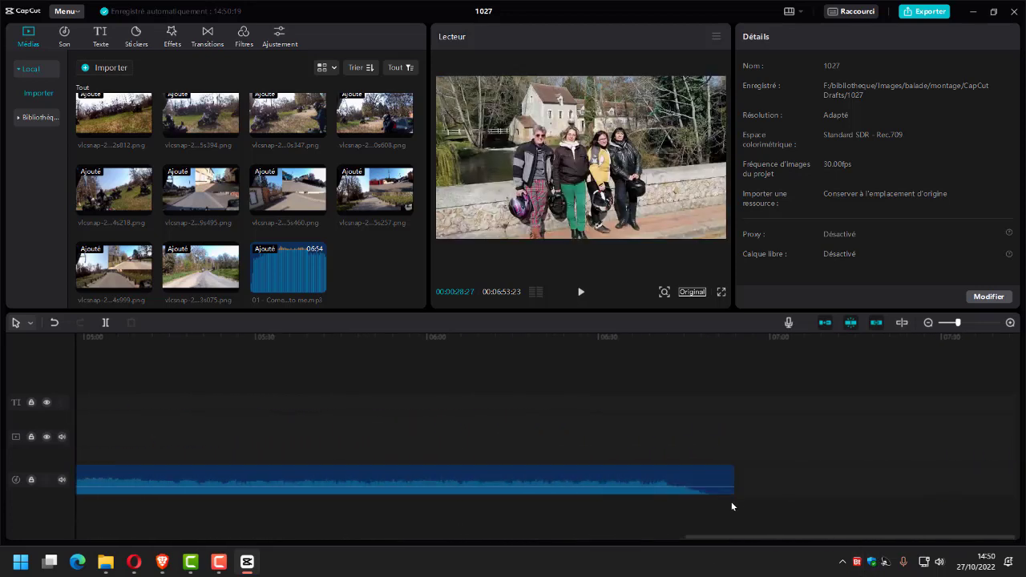
{"action": "left_click_drag", "start_coordinate": [729, 480], "coordinate": [619, 483]}
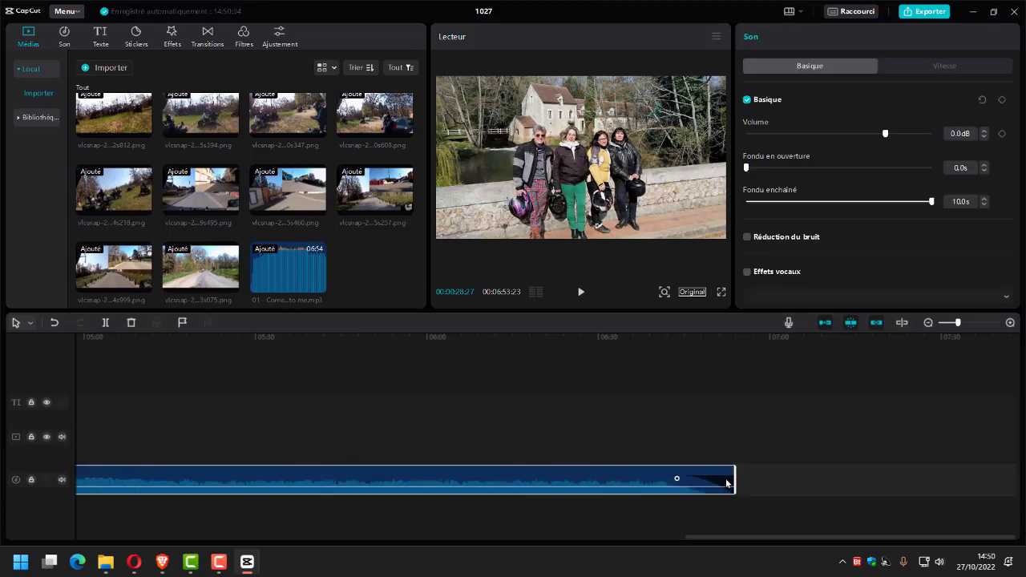
{"action": "left_click_drag", "start_coordinate": [730, 479], "coordinate": [267, 467]}
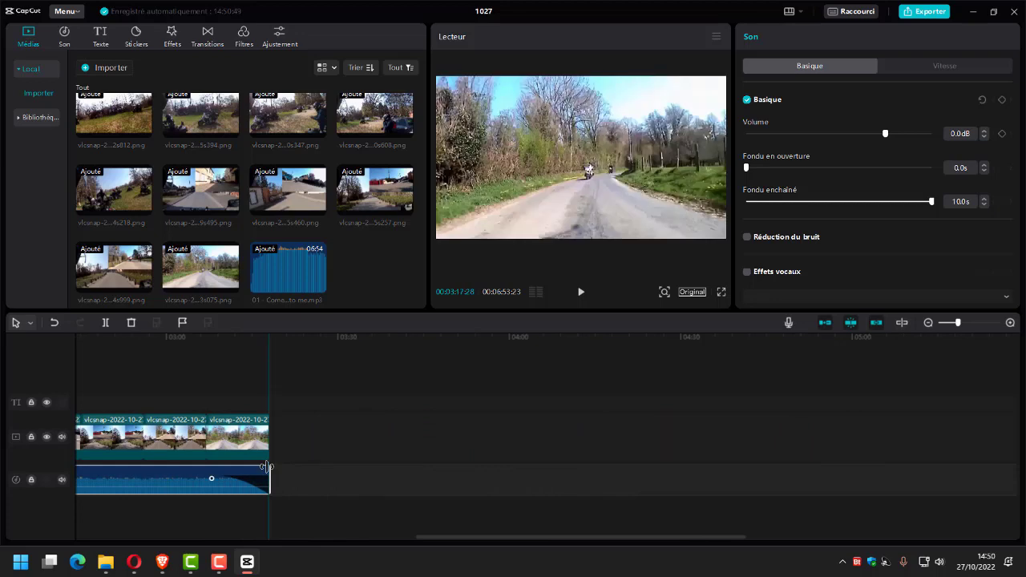
Align the music clip's end with the last photo, then play the fade-out and the project's opening to check the sound
{"action": "left_click_drag", "start_coordinate": [267, 466], "coordinate": [266, 466]}
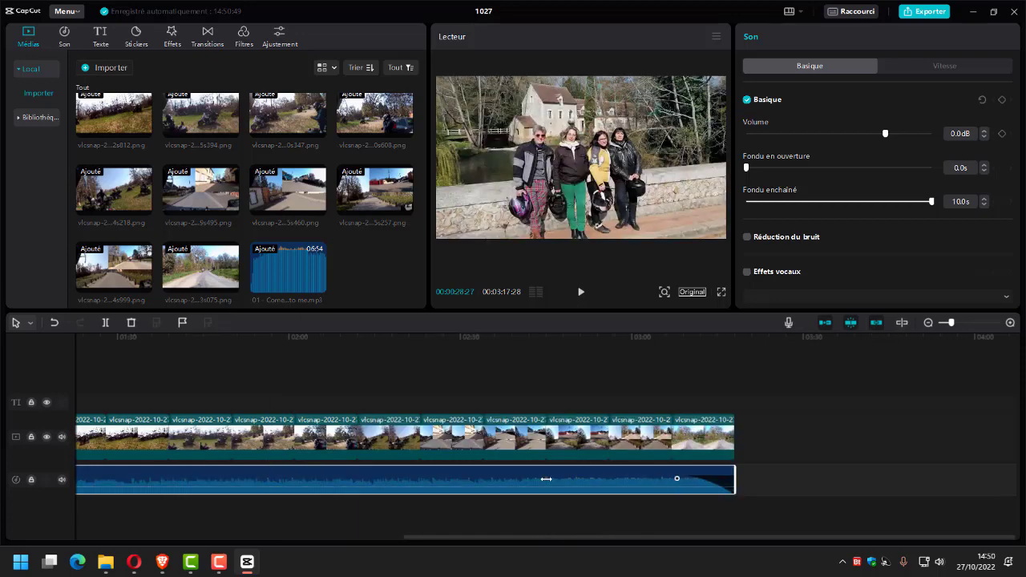
{"action": "left_click_drag", "start_coordinate": [471, 535], "coordinate": [614, 542]}
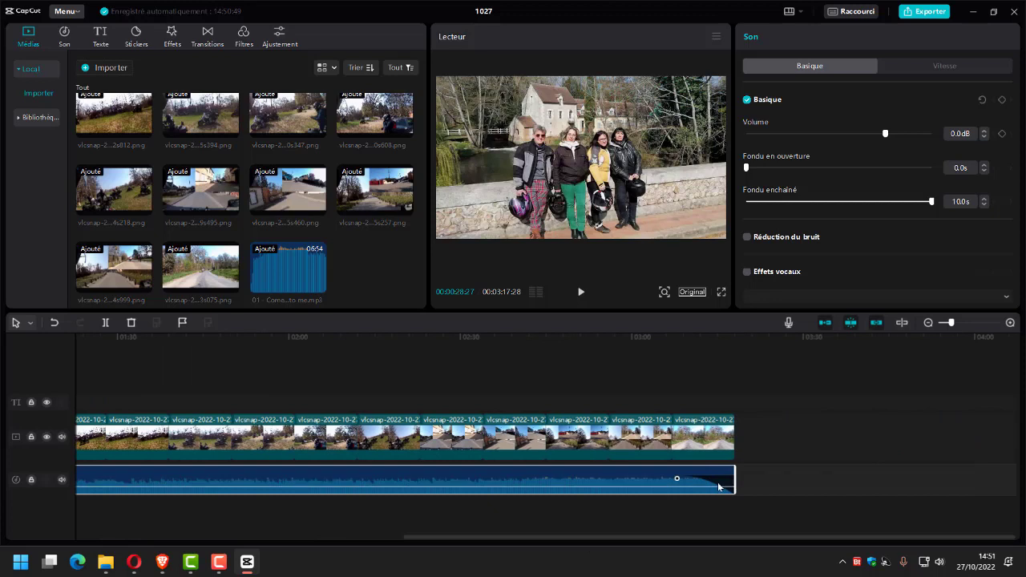
{"action": "left_click", "coordinate": [683, 338]}
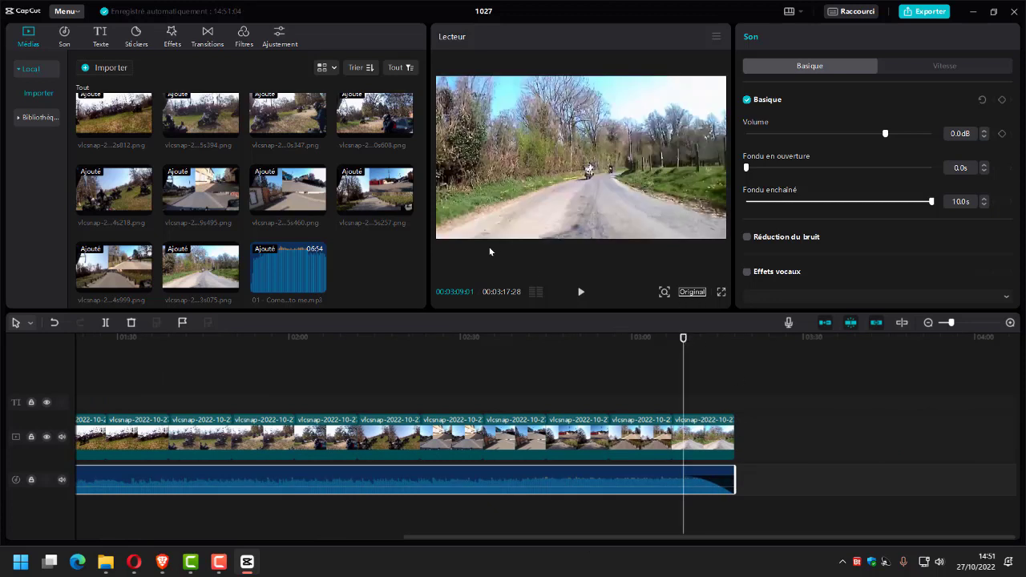
{"action": "left_click", "coordinate": [581, 293]}
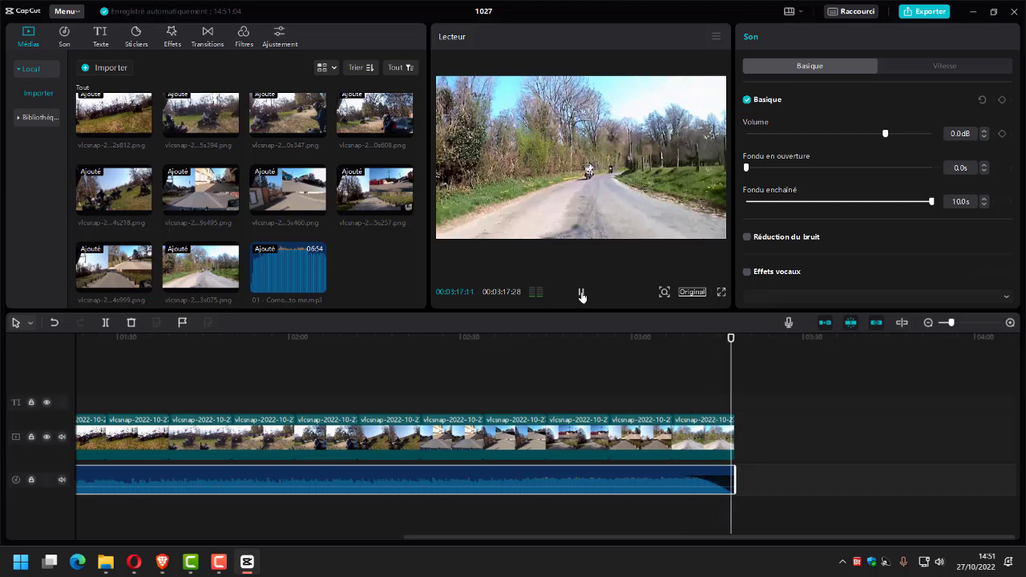
{"action": "left_click", "coordinate": [582, 294]}
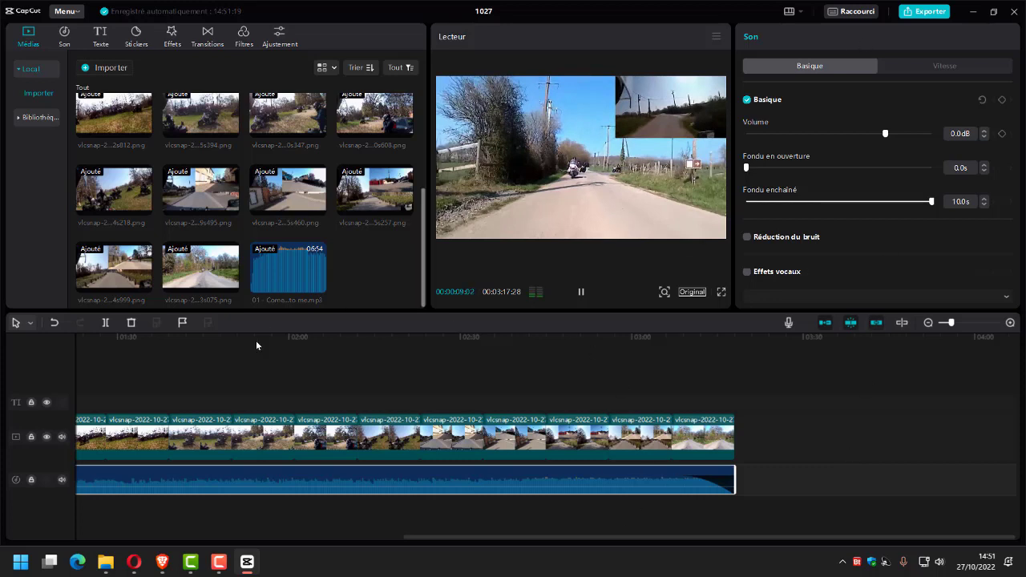
{"action": "left_click", "coordinate": [582, 294]}
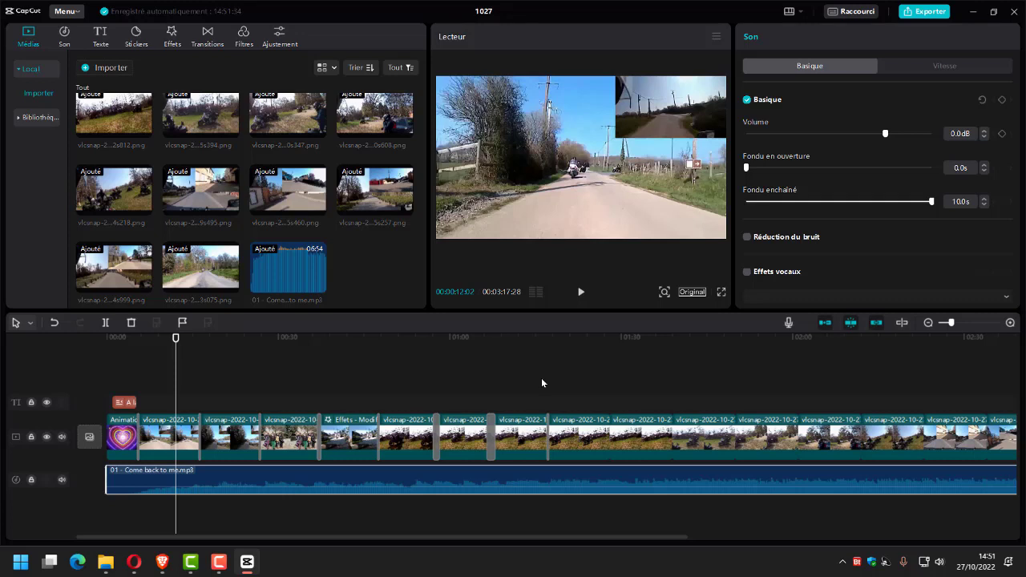
Browse the sticker categories and place the RUN sticker from Humeur above the first photo on the timeline
{"action": "left_click", "coordinate": [144, 46]}
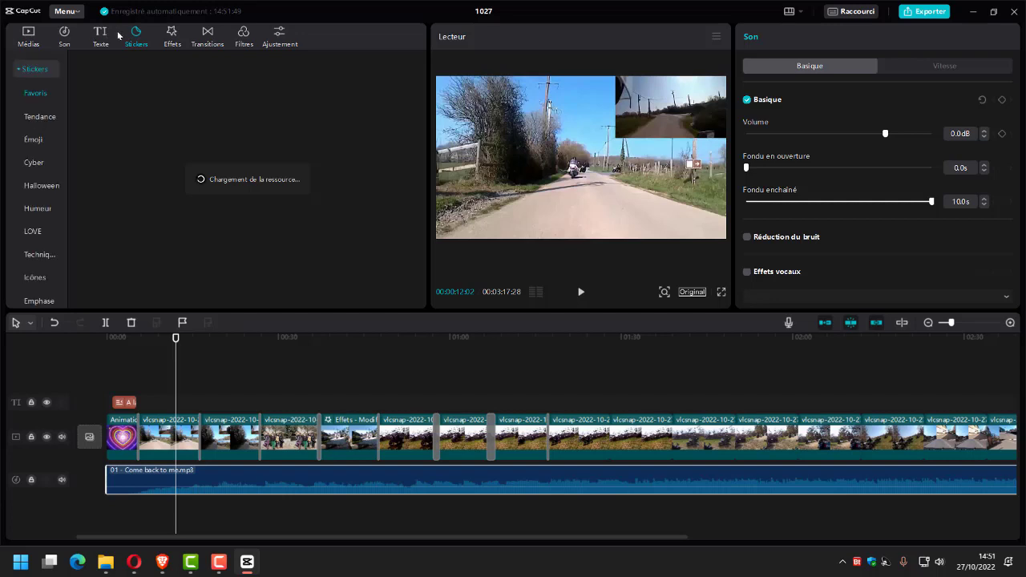
{"action": "mouse_move", "coordinate": [161, 125]}
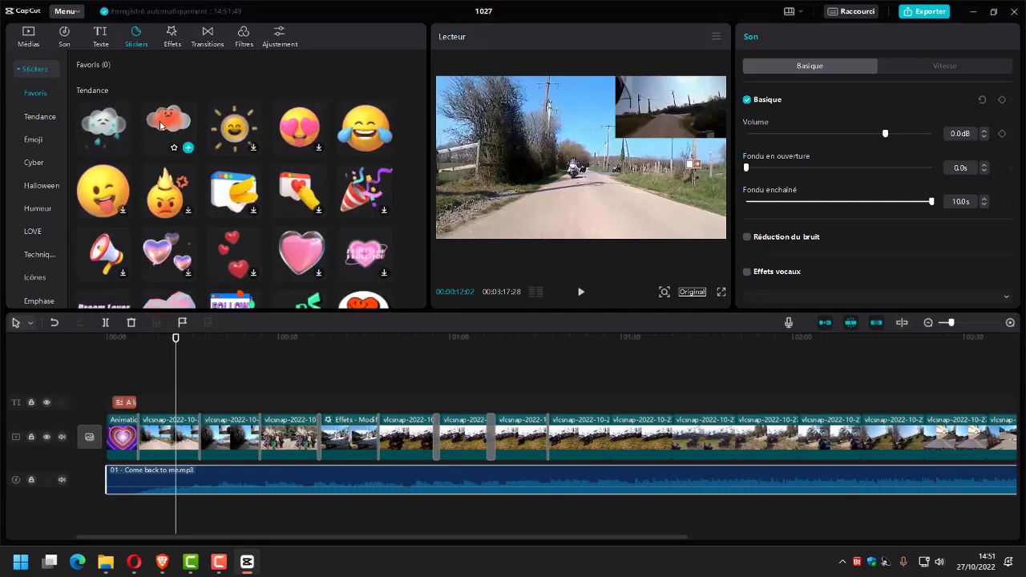
{"action": "left_click", "coordinate": [34, 139]}
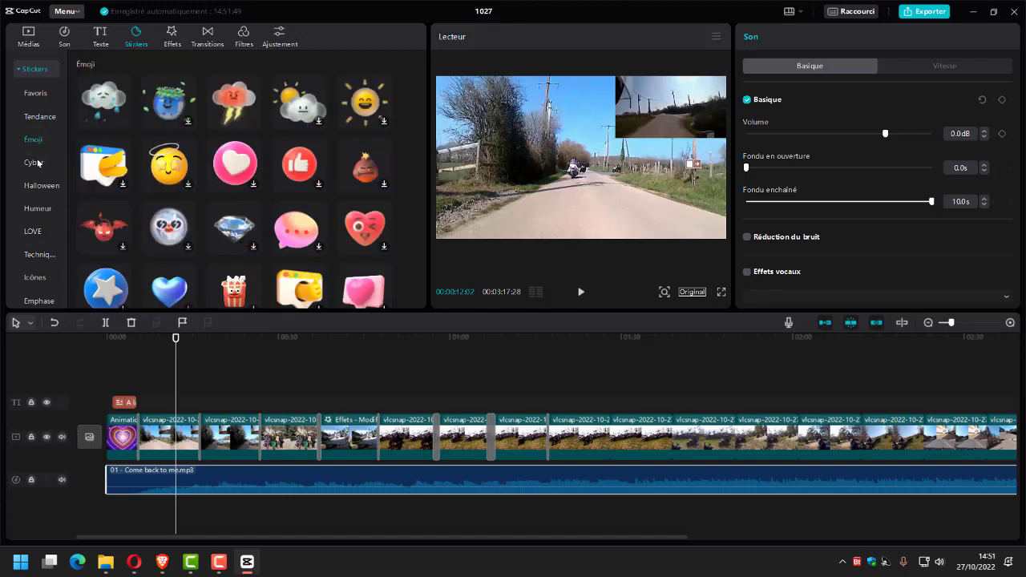
{"action": "left_click", "coordinate": [34, 162]}
{"action": "left_click", "coordinate": [37, 187]}
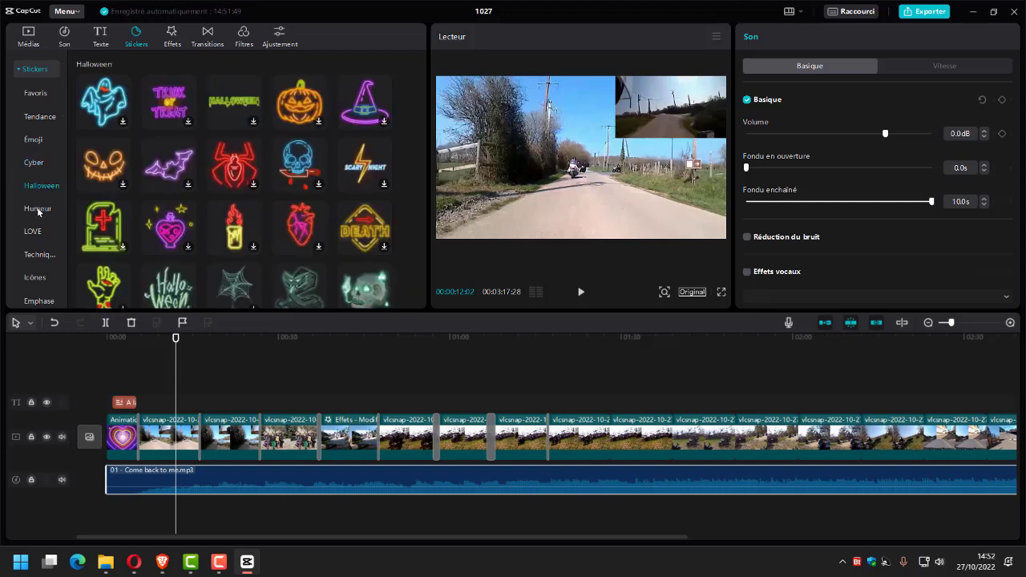
{"action": "left_click", "coordinate": [39, 209]}
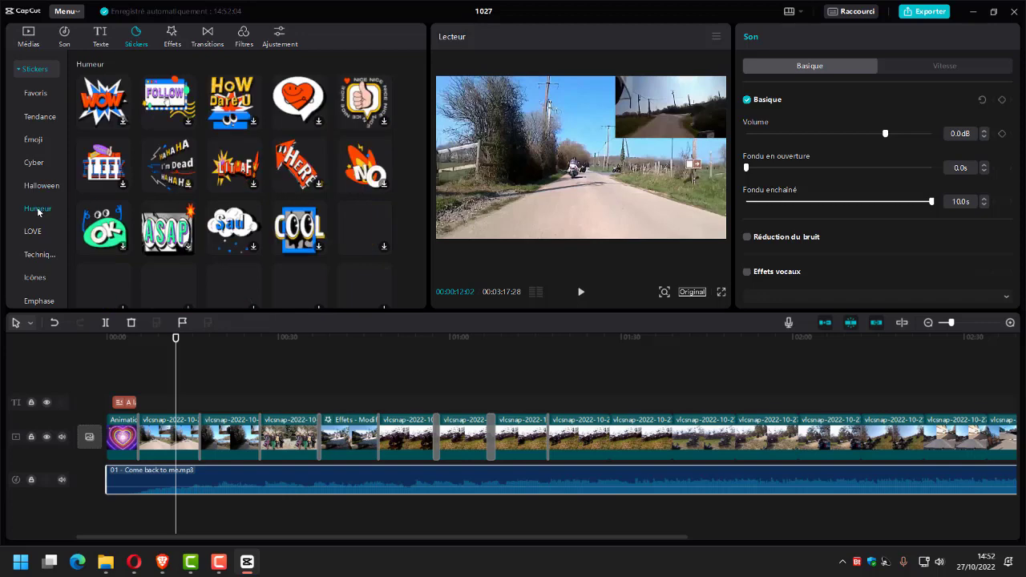
{"action": "scroll", "coordinate": [117, 171], "scroll_direction": "down", "scroll_amount": 1}
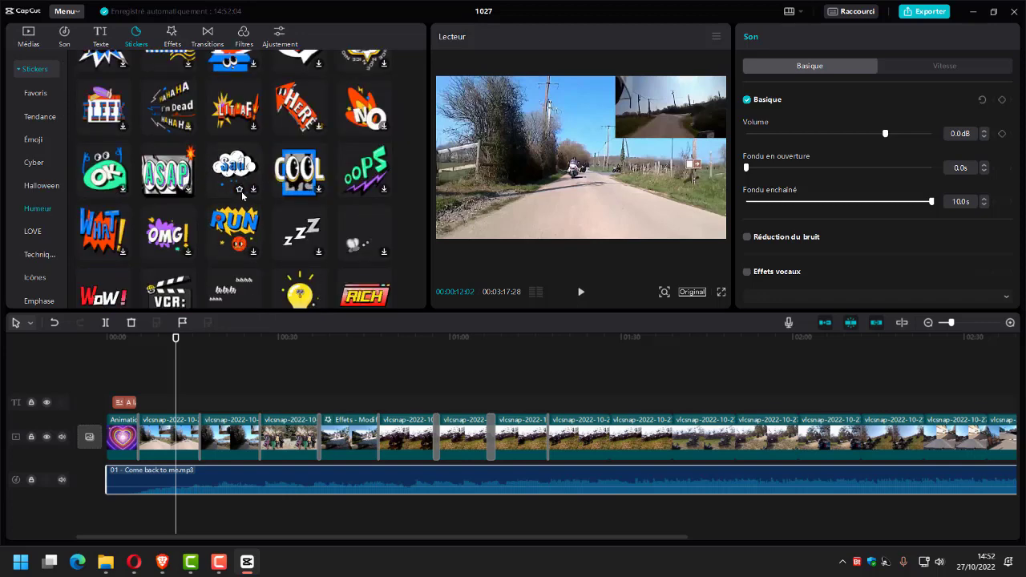
{"action": "left_click_drag", "start_coordinate": [235, 230], "coordinate": [153, 518]}
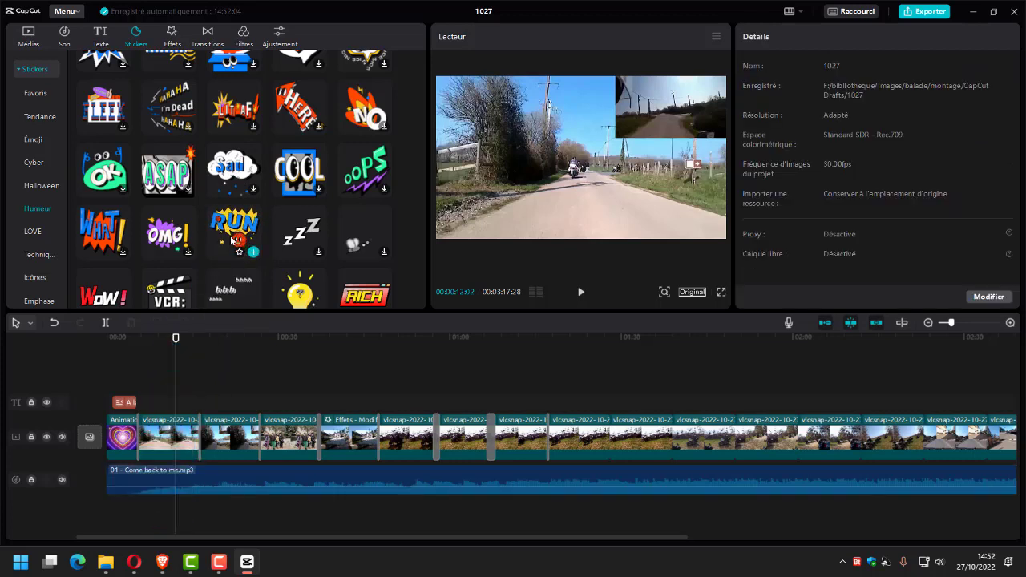
{"action": "left_click_drag", "start_coordinate": [230, 229], "coordinate": [154, 409]}
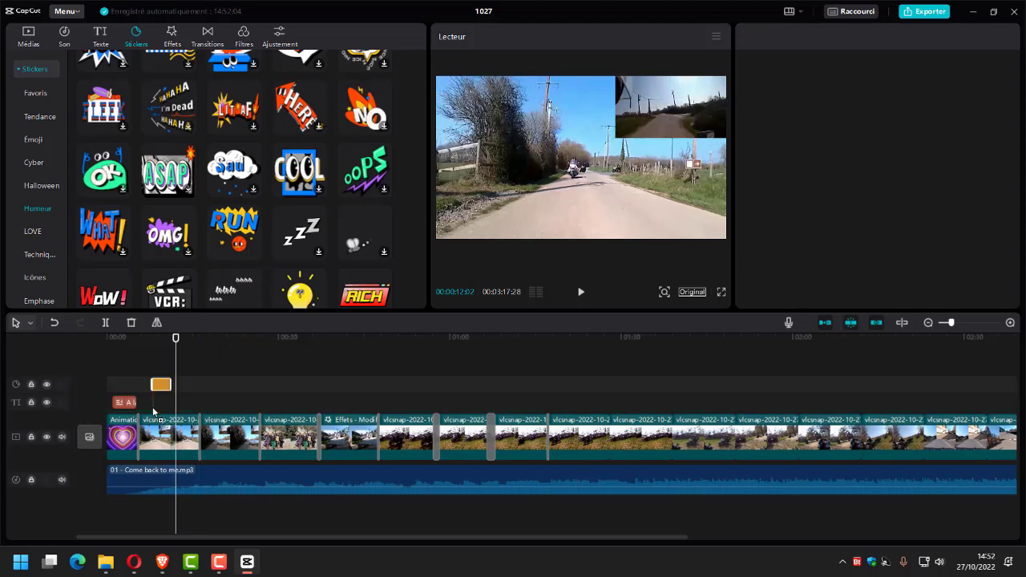
Display the RUN sticker in the preview, enlarge it to 170% and reposition it over the first photo
{"action": "left_click", "coordinate": [137, 339]}
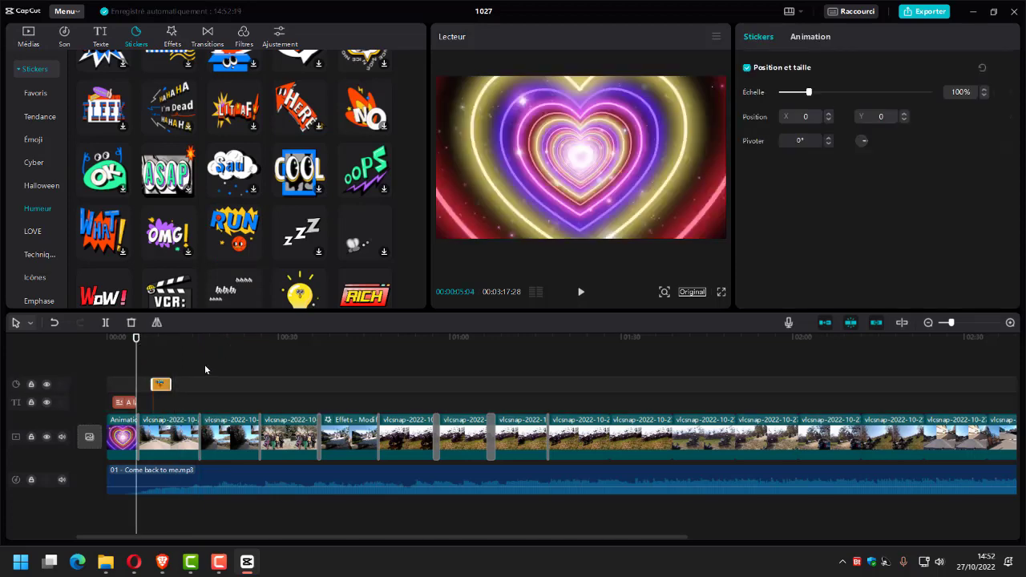
{"action": "left_click", "coordinate": [161, 343]}
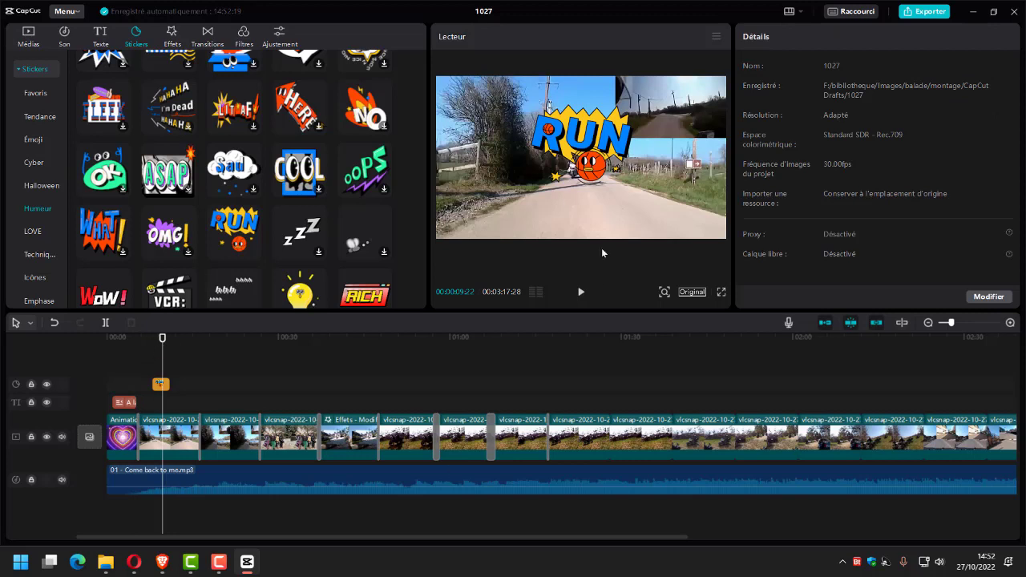
{"action": "left_click", "coordinate": [587, 159]}
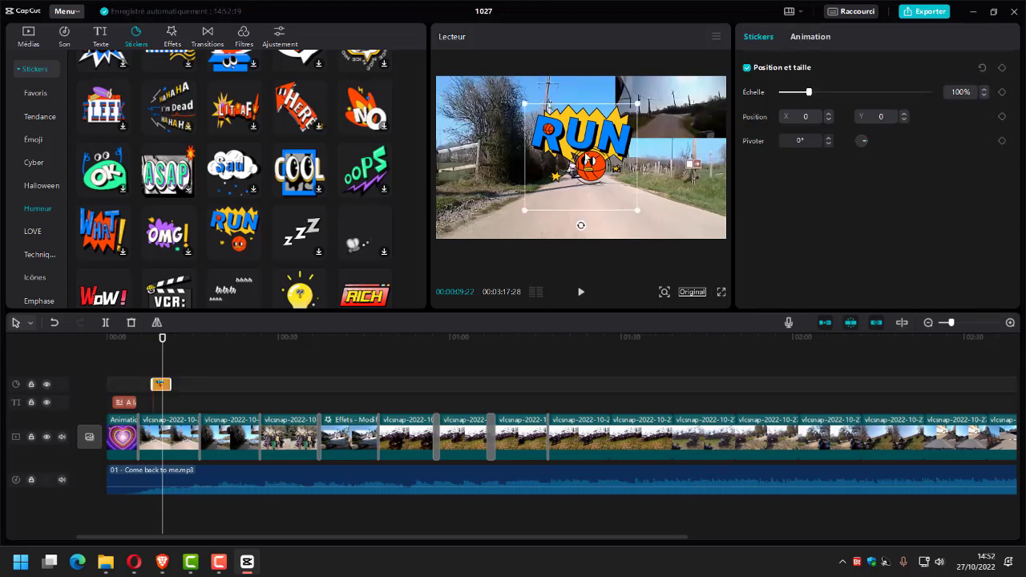
{"action": "left_click_drag", "start_coordinate": [587, 159], "coordinate": [510, 177]}
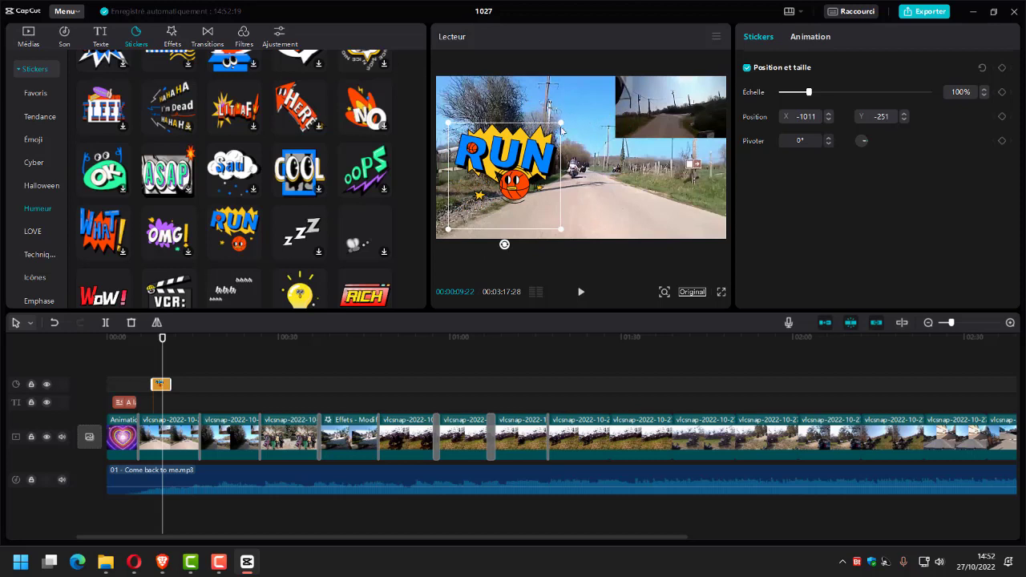
{"action": "left_click_drag", "start_coordinate": [555, 125], "coordinate": [586, 98]}
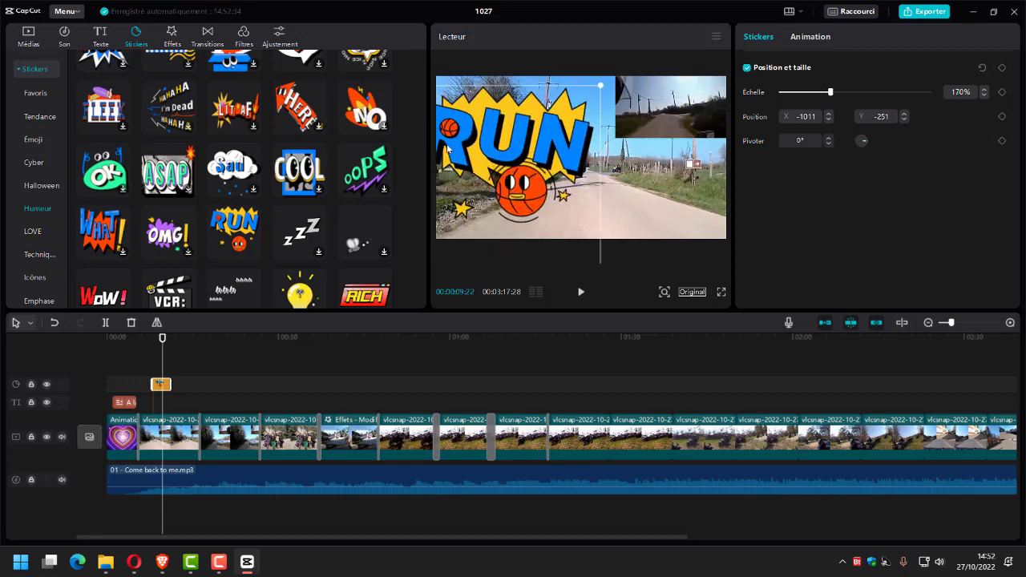
{"action": "left_click_drag", "start_coordinate": [449, 149], "coordinate": [541, 130]}
{"action": "left_click", "coordinate": [377, 361]}
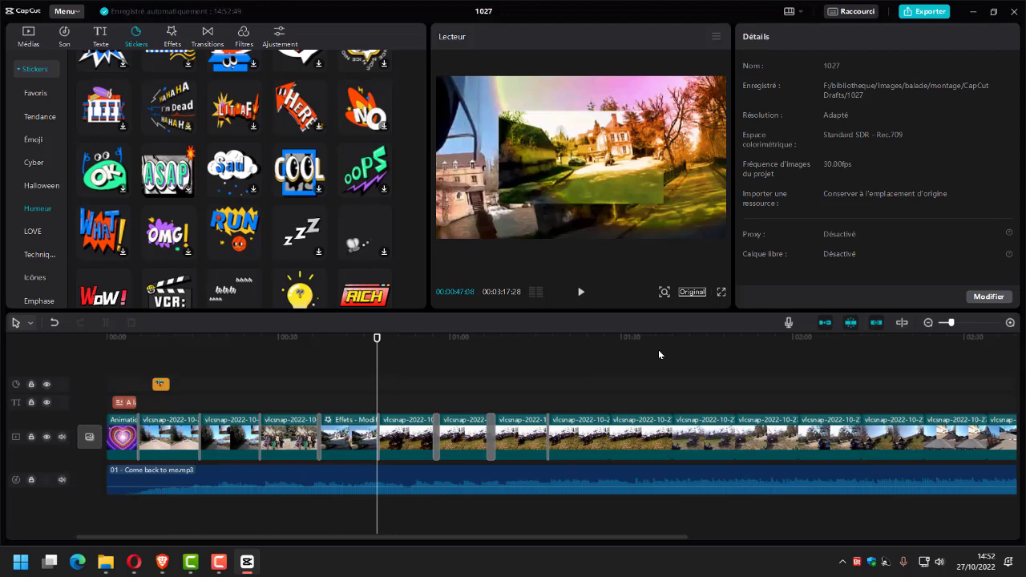
Set up the video export with the title chapitre 1, a 720P resolution and the watermark removed
{"action": "left_click", "coordinate": [924, 11]}
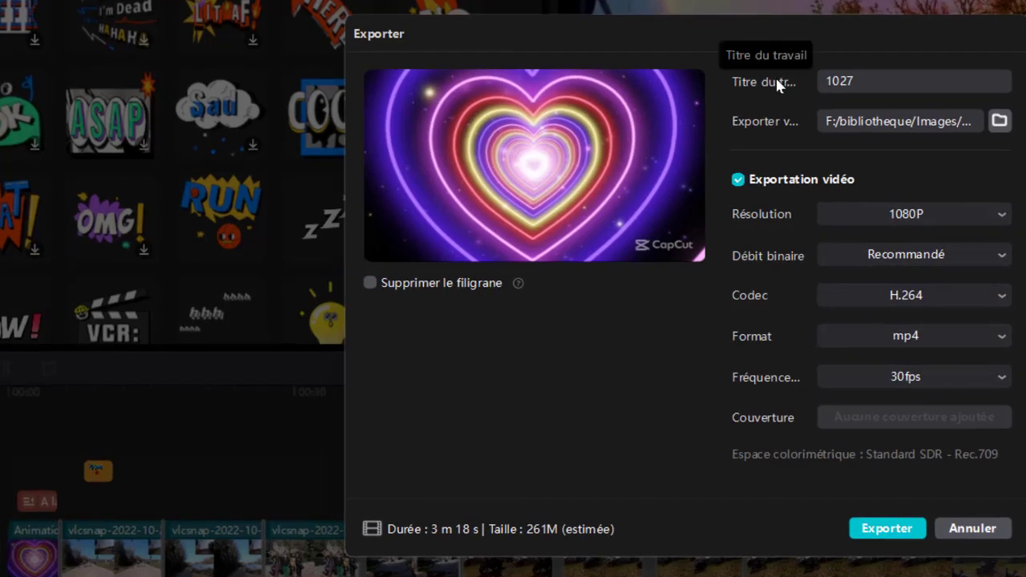
{"action": "left_click_drag", "start_coordinate": [867, 81], "coordinate": [746, 80]}
{"action": "type", "text": "chapitre 1"}
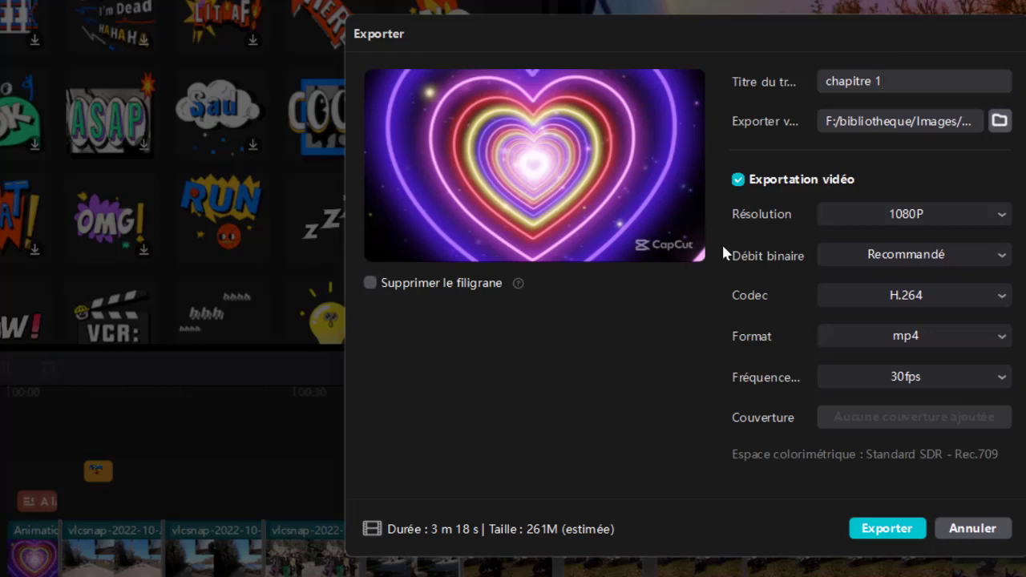
{"action": "left_click", "coordinate": [920, 216]}
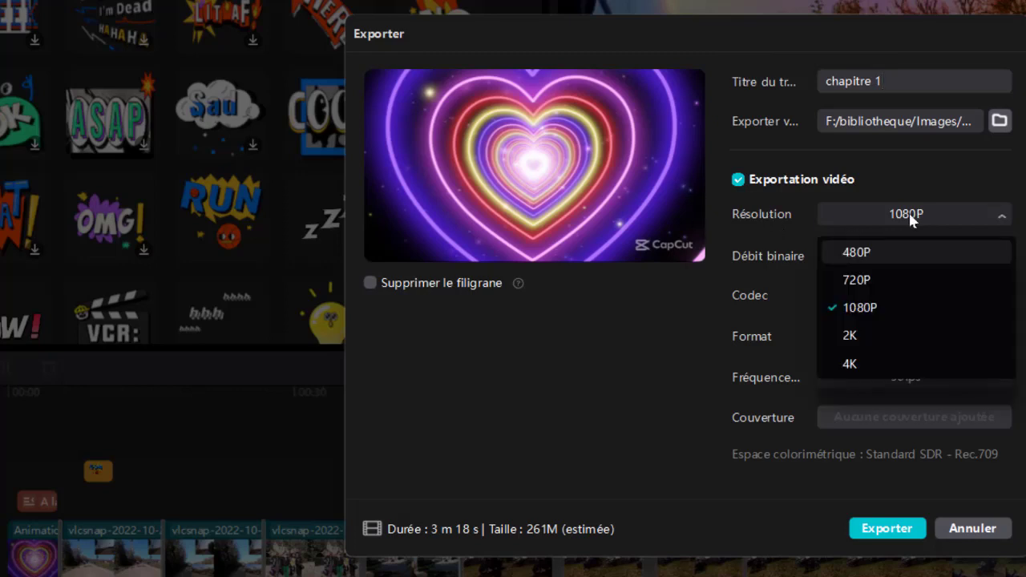
{"action": "left_click", "coordinate": [849, 281]}
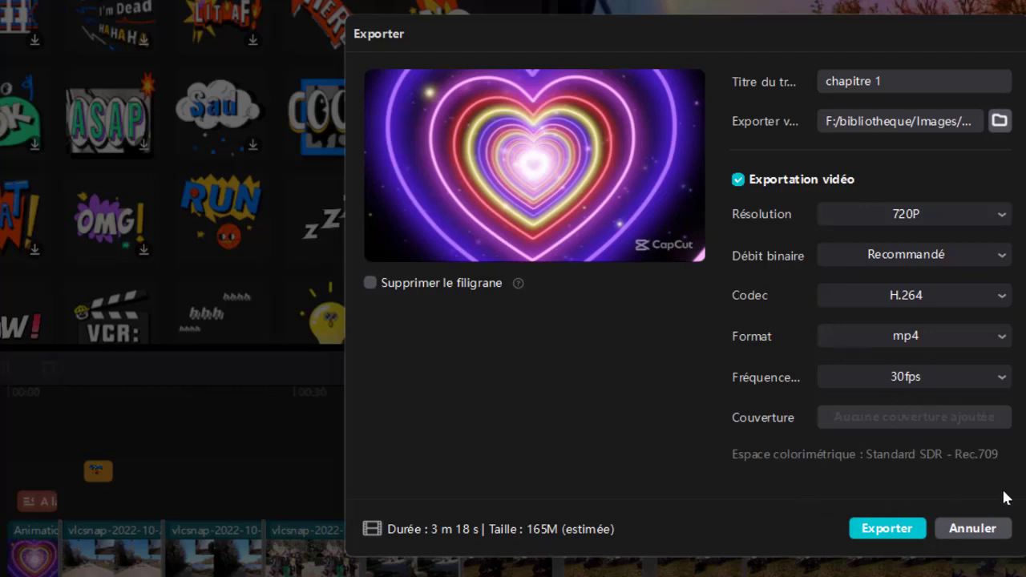
{"action": "left_click", "coordinate": [369, 282]}
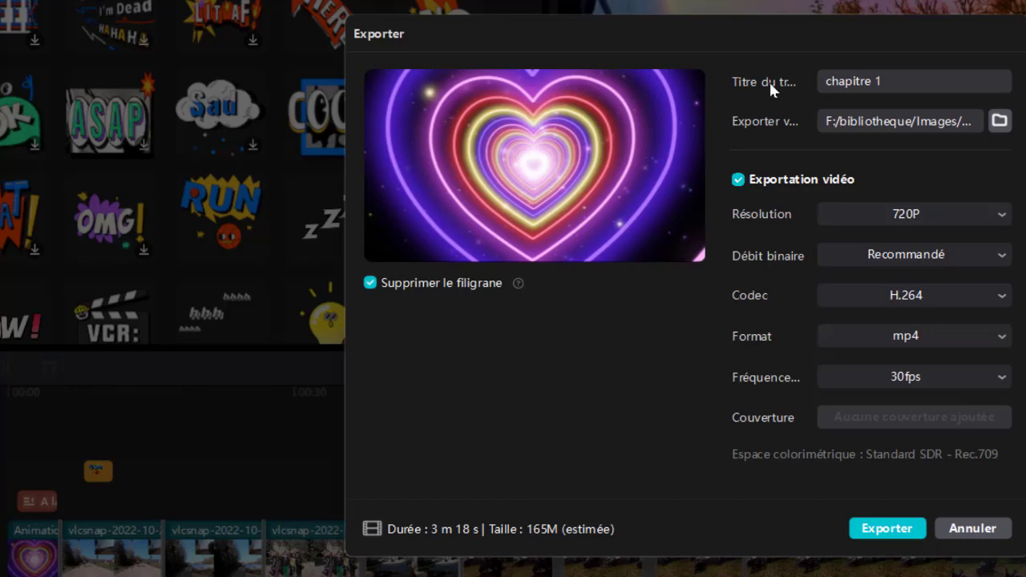
Choose the dvd folder inside Images > tutoriels as the export destination
{"action": "left_click", "coordinate": [999, 121]}
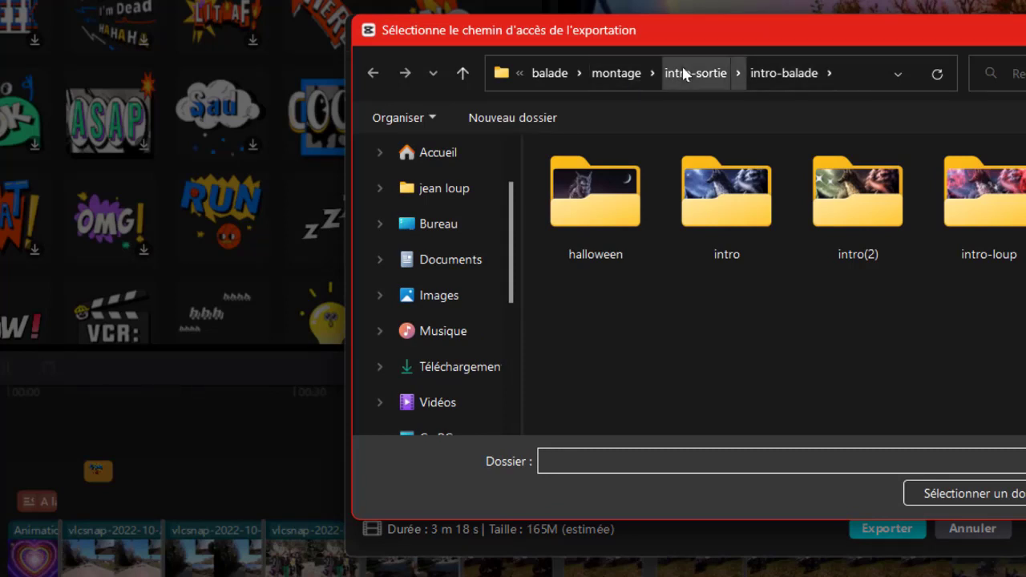
{"action": "left_click", "coordinate": [550, 75]}
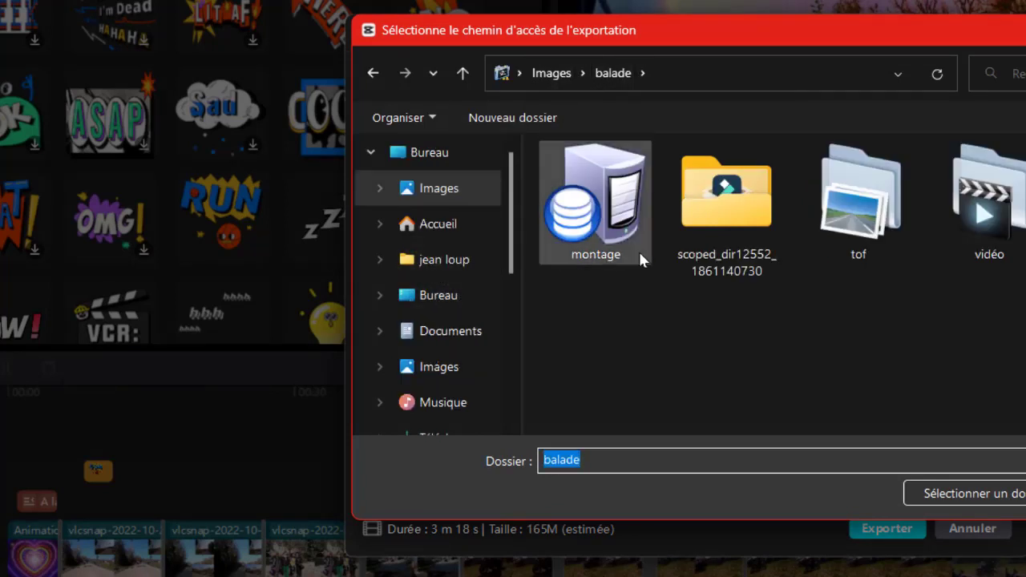
{"action": "left_click", "coordinate": [564, 76]}
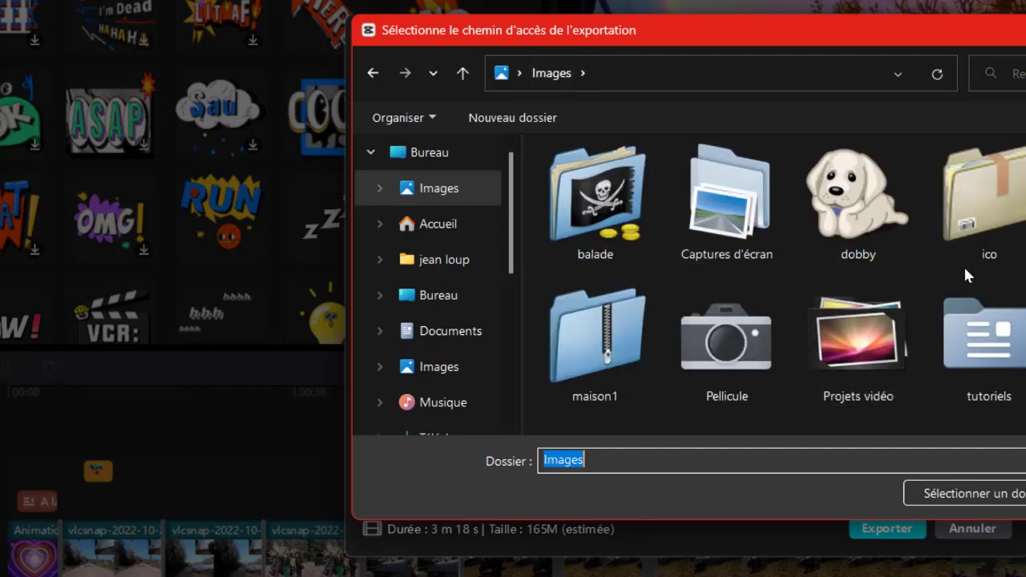
{"action": "double_click", "coordinate": [982, 333]}
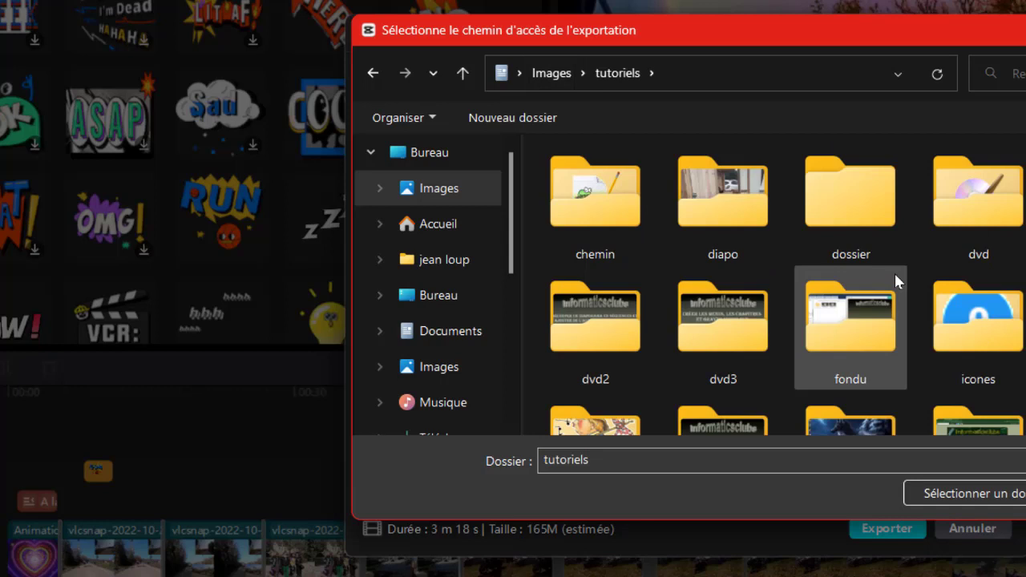
{"action": "double_click", "coordinate": [979, 224]}
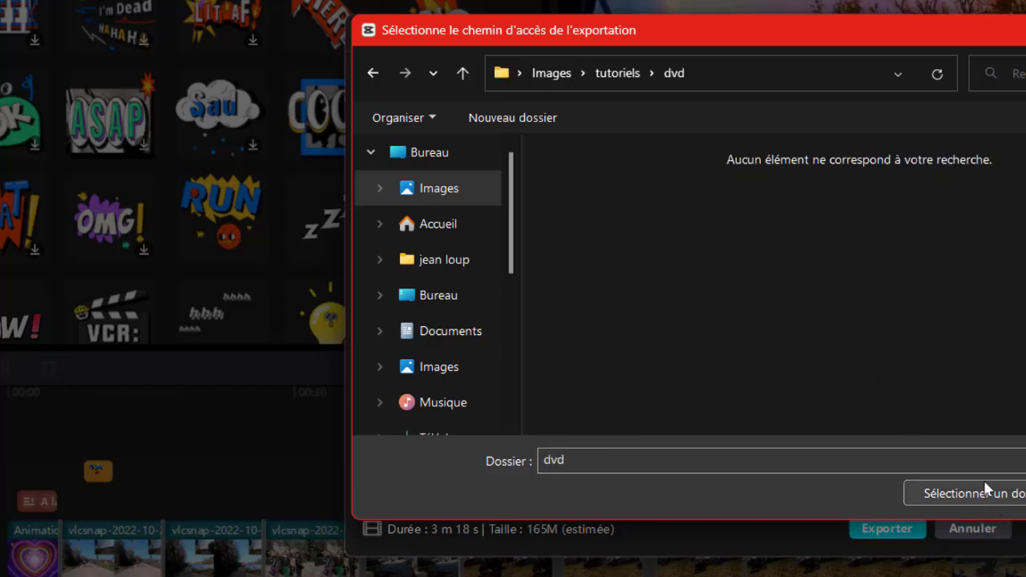
{"action": "left_click", "coordinate": [980, 491]}
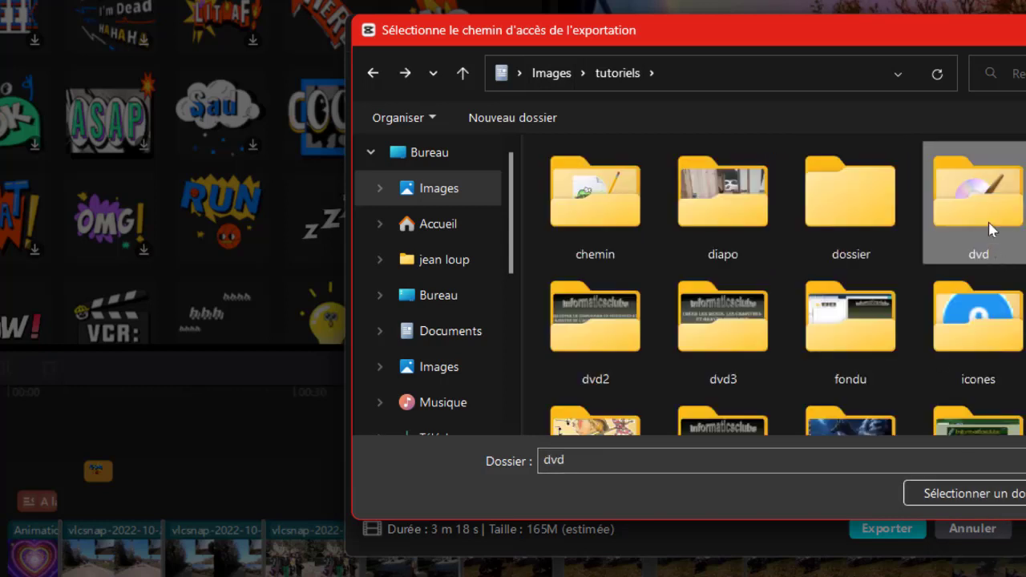
{"action": "left_click", "coordinate": [970, 492]}
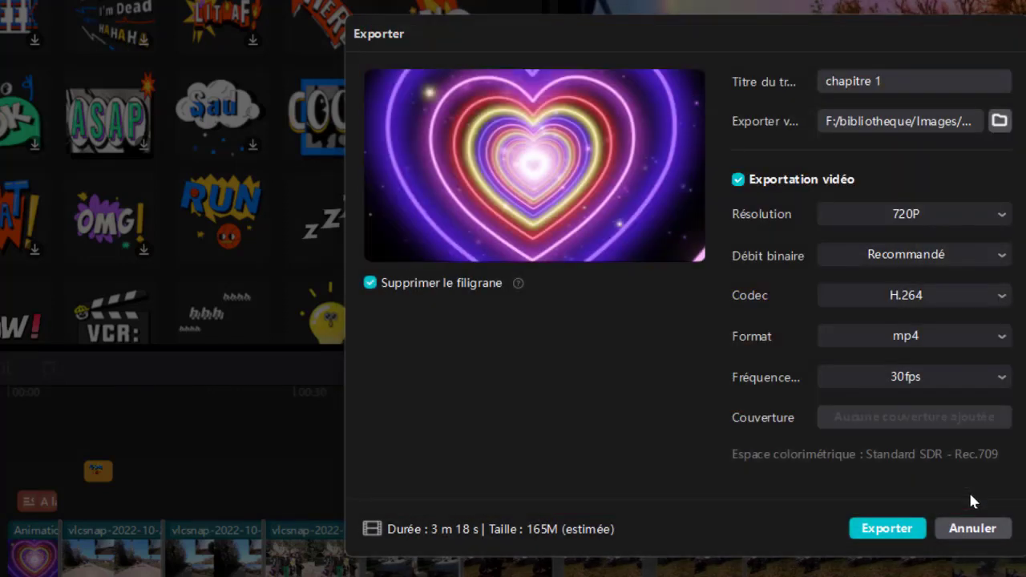
Export the video, close the export dialog and open chapitre 1.mp4 from the dvd folder in File Explorer
{"action": "left_click", "coordinate": [868, 528]}
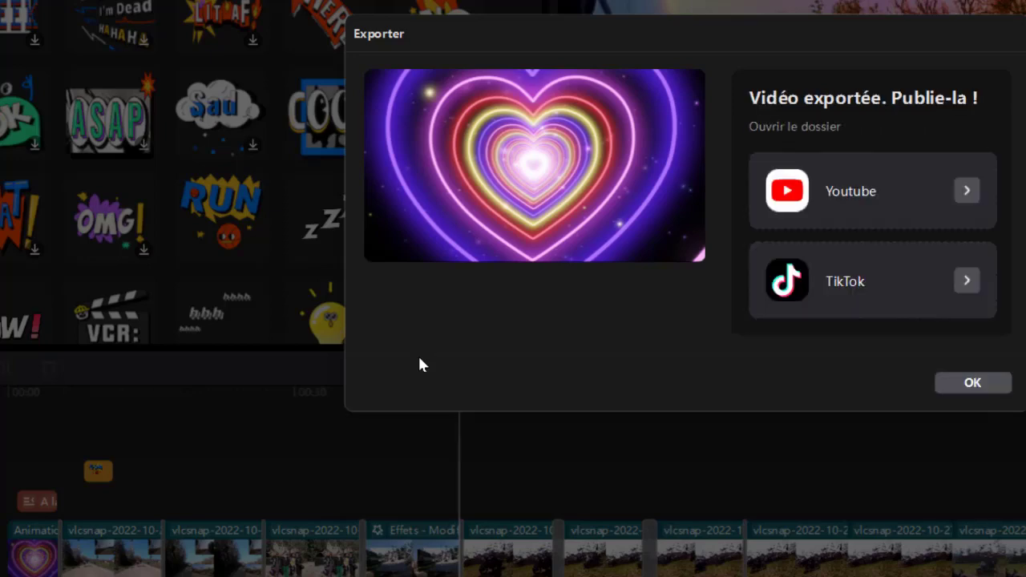
{"action": "left_click", "coordinate": [968, 386]}
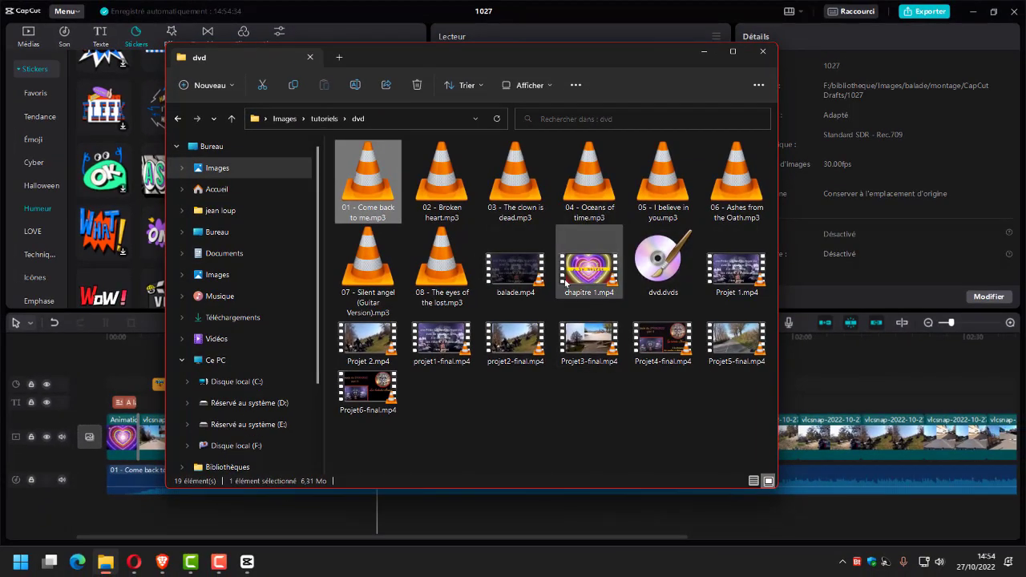
{"action": "double_click", "coordinate": [588, 274]}
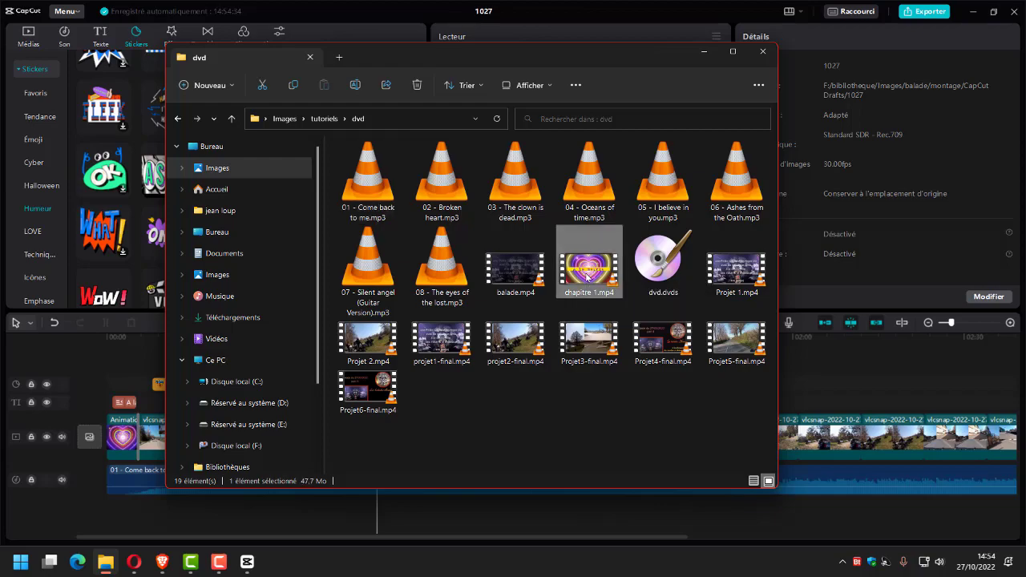